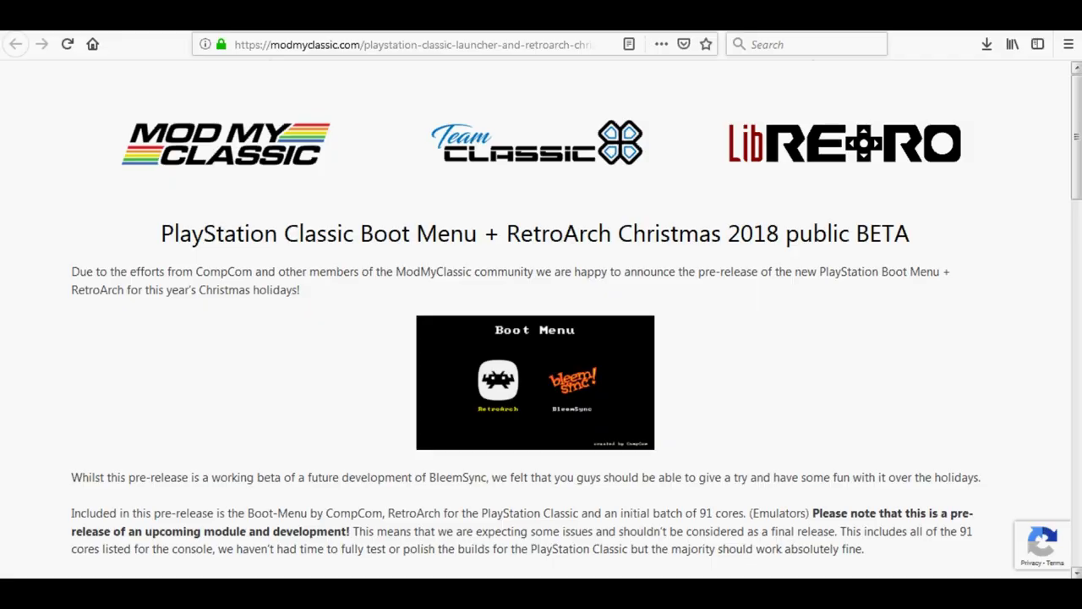
Step: Scroll down the modmyclassic article to the Download Links for the Boot Menu bundle and RetroArch Cores
{"action": "scroll", "coordinate": [541, 338], "scroll_direction": "down", "scroll_amount": 2}
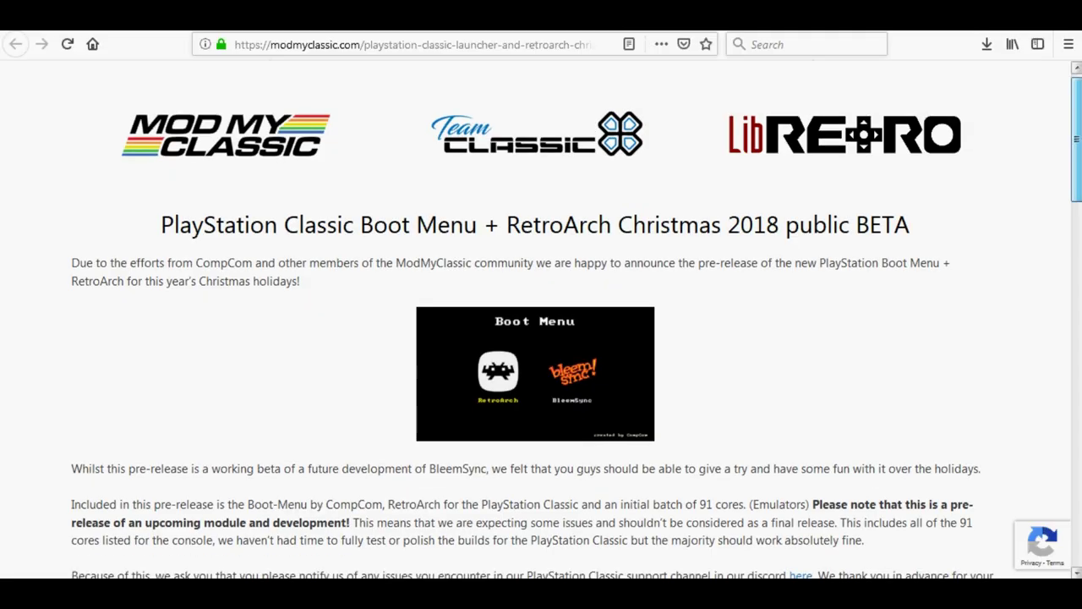
{"action": "scroll", "coordinate": [542, 338], "scroll_direction": "down", "scroll_amount": 1}
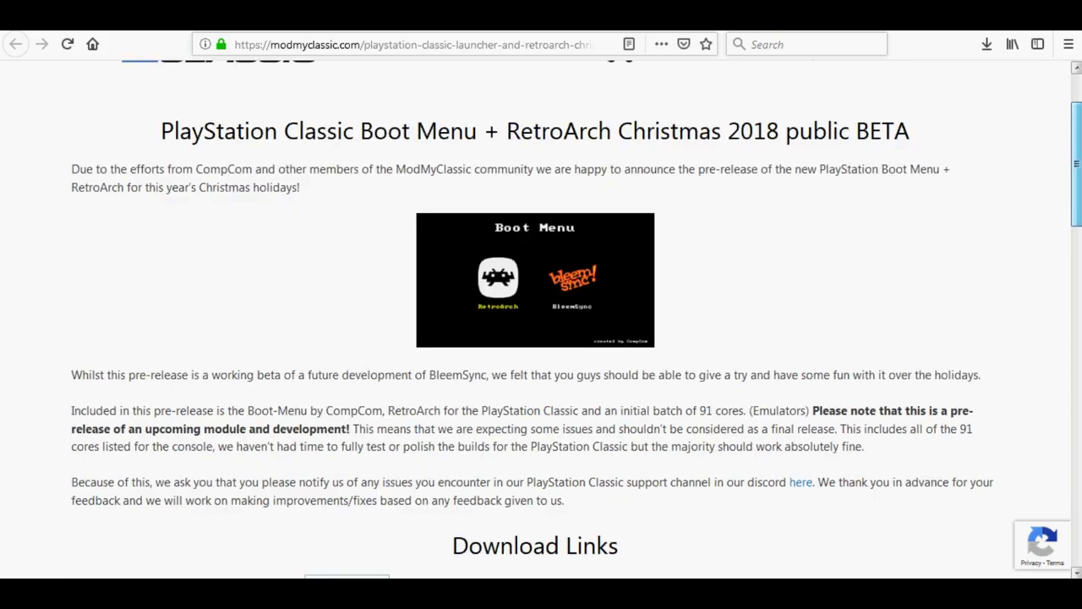
{"action": "scroll", "coordinate": [541, 338], "scroll_direction": "down", "scroll_amount": 5}
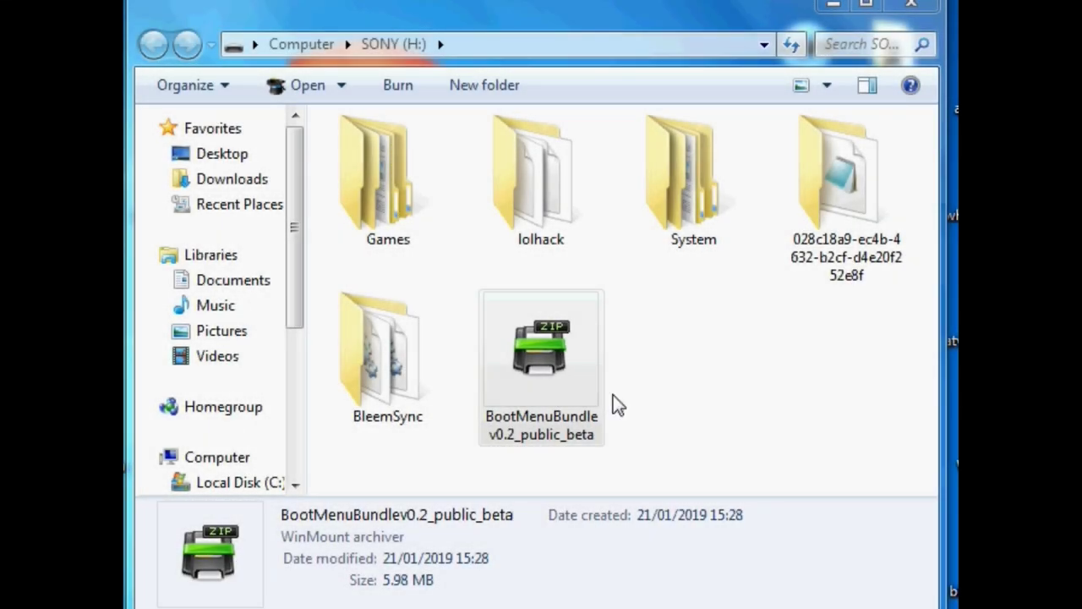
Step: Extract BootMenuBundlev0.2_public_beta.zip in place on the SONY (H:) drive
{"action": "left_click", "coordinate": [540, 368]}
{"action": "right_click", "coordinate": [557, 354]}
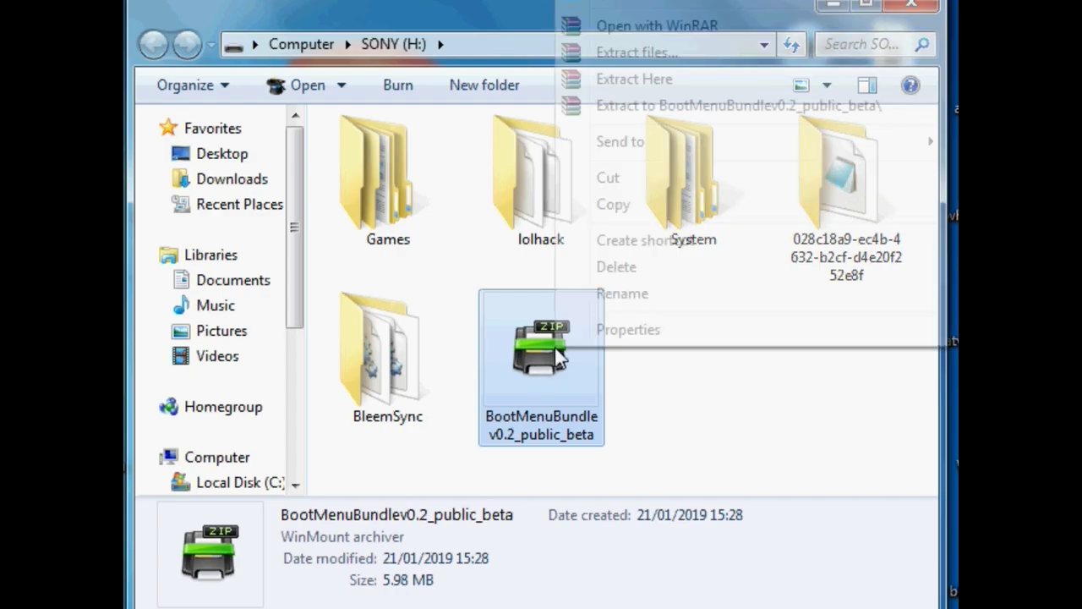
{"action": "left_click", "coordinate": [644, 81]}
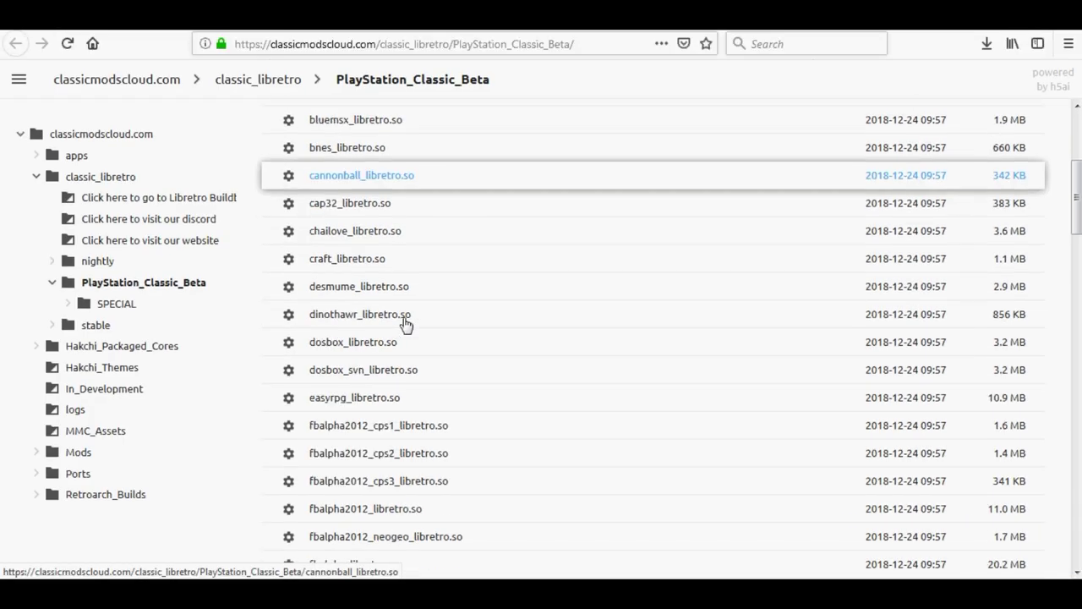
Step: Save snes9x2002_libretro.so from the PlayStation_Classic_Beta listing and show it in its download folder
{"action": "left_click_drag", "start_coordinate": [1077, 215], "coordinate": [1076, 518]}
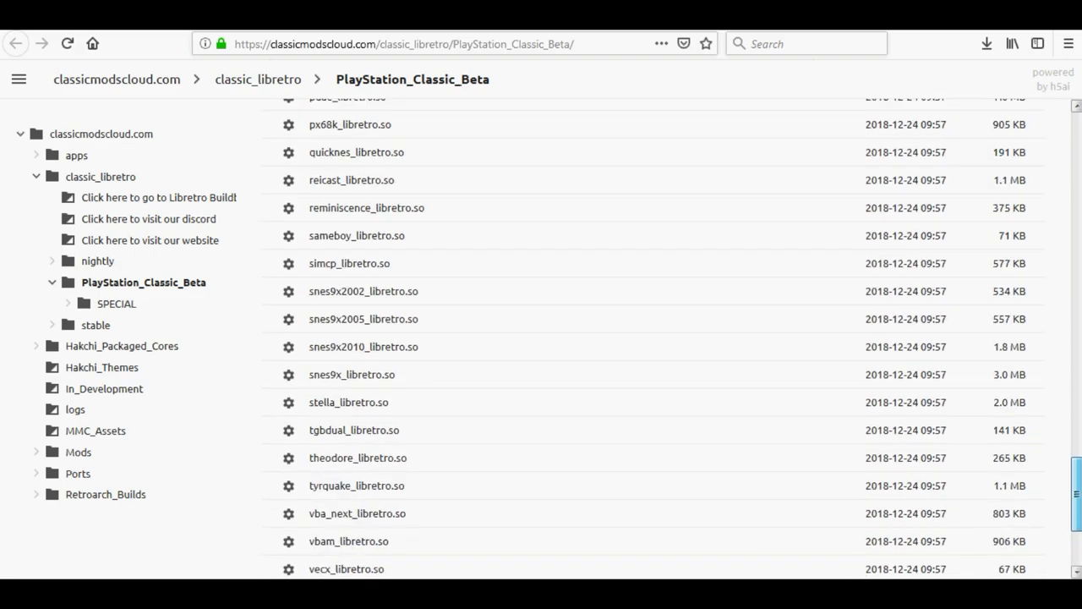
{"action": "left_click", "coordinate": [359, 302]}
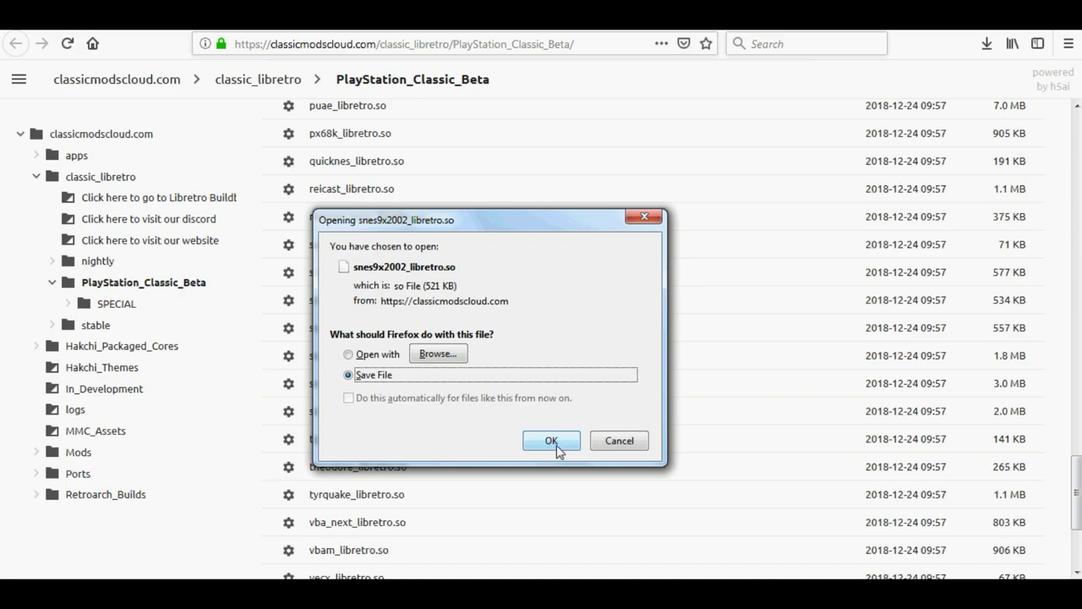
{"action": "left_click", "coordinate": [548, 445]}
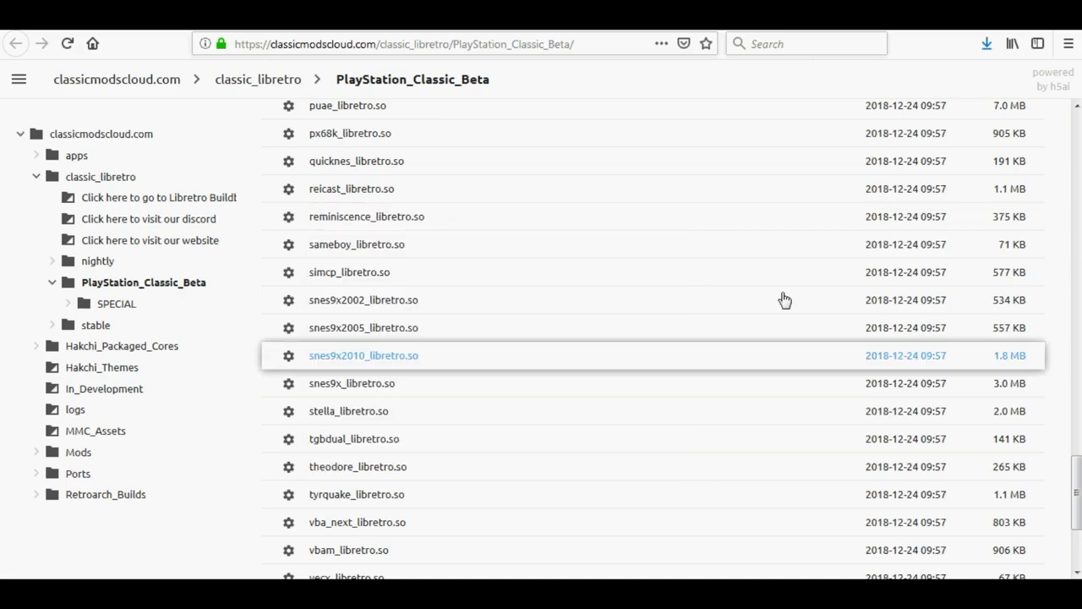
{"action": "left_click", "coordinate": [987, 47]}
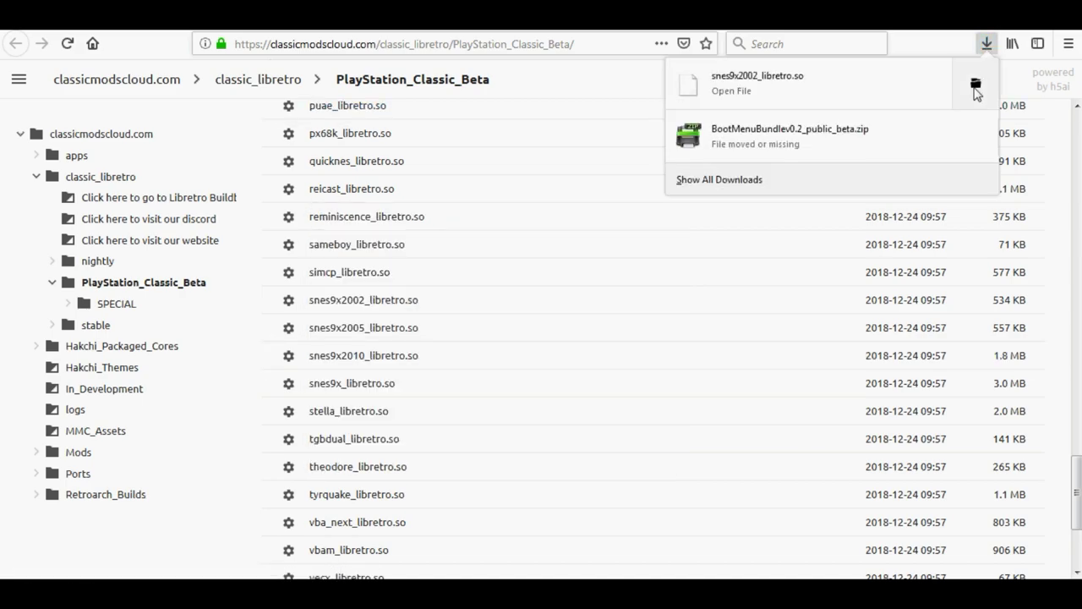
{"action": "left_click", "coordinate": [975, 86]}
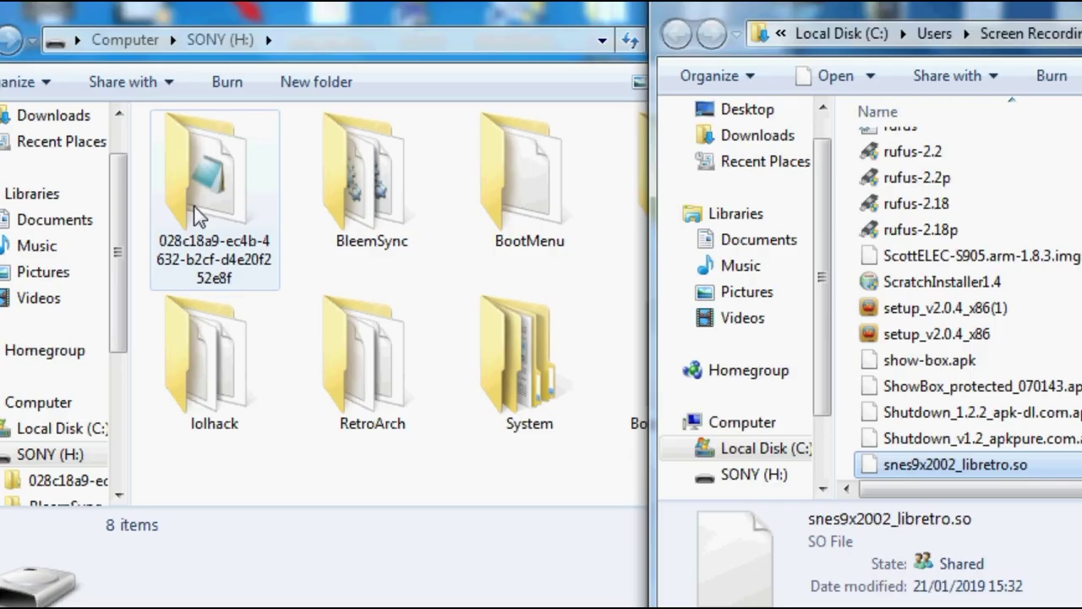
Step: Copy snes9x2002_libretro.so from the downloads window into H:\RetroArch\.config\retroarch\cores
{"action": "left_click", "coordinate": [486, 80]}
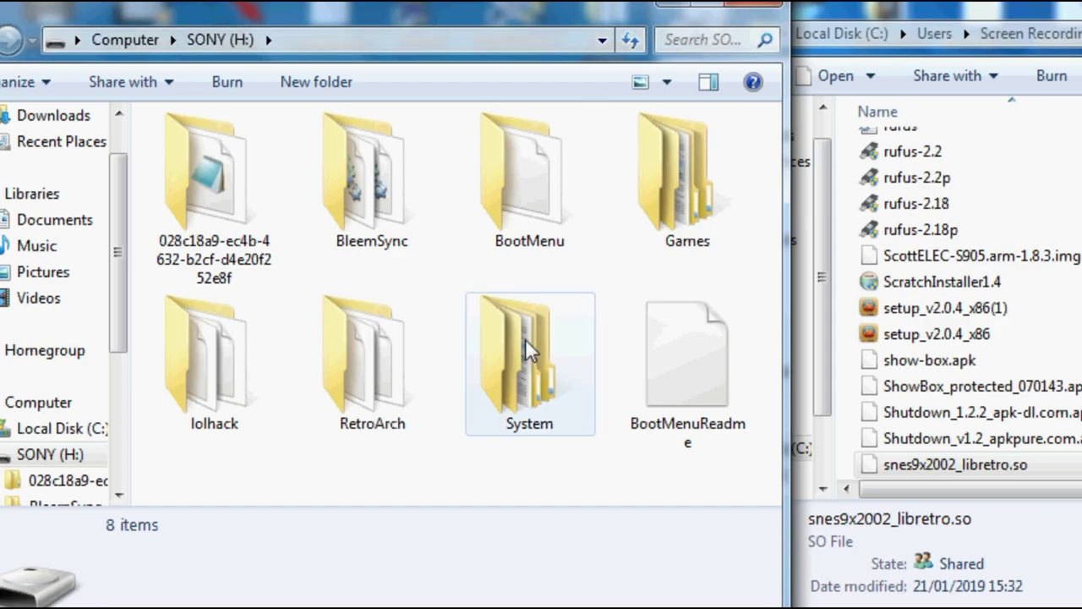
{"action": "double_click", "coordinate": [355, 360]}
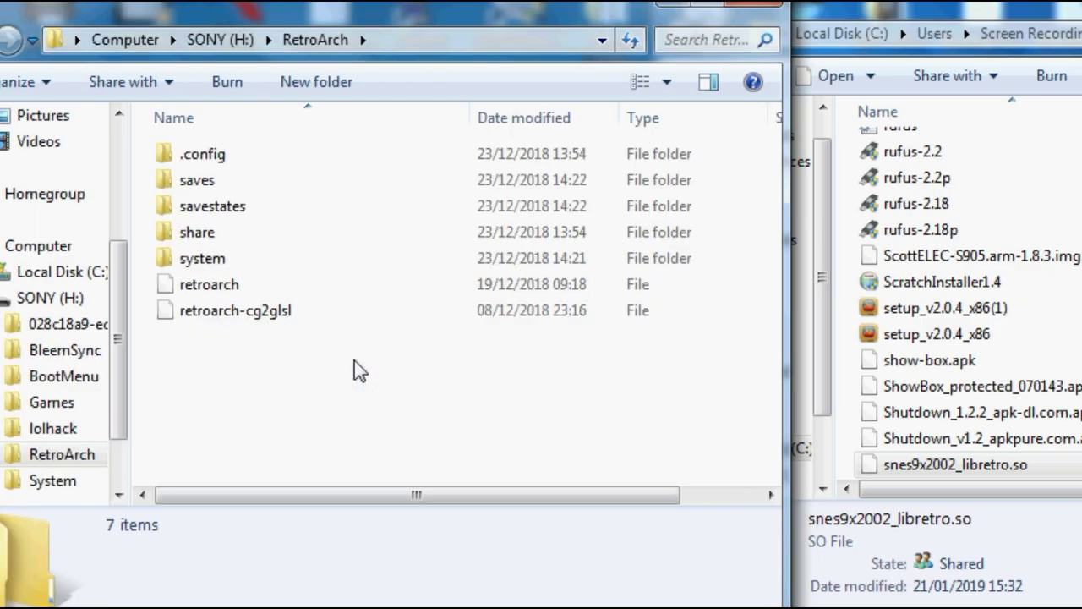
{"action": "left_click", "coordinate": [195, 154]}
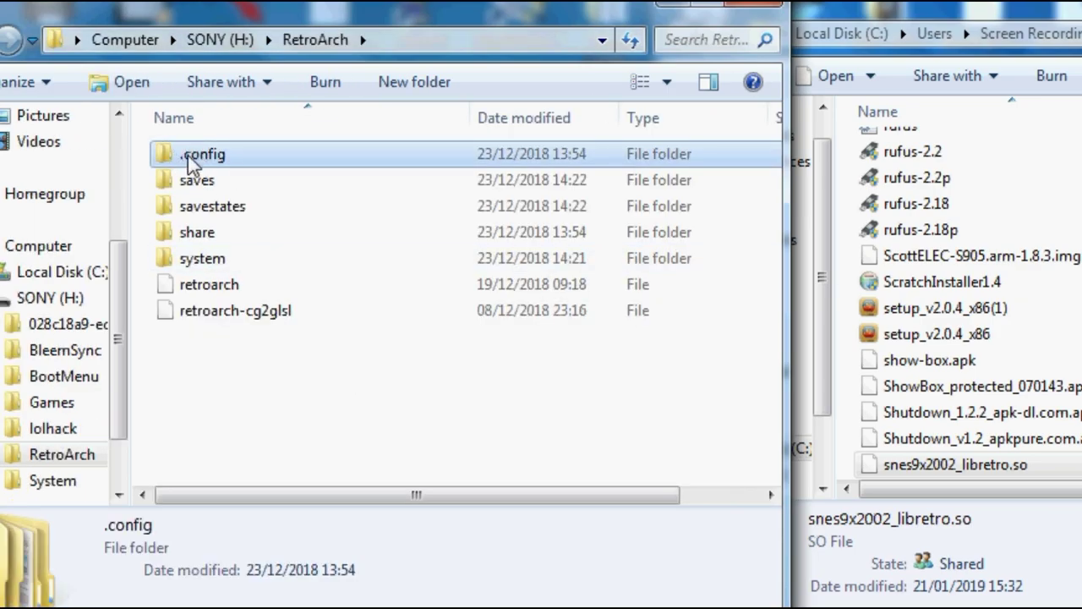
{"action": "double_click", "coordinate": [224, 163]}
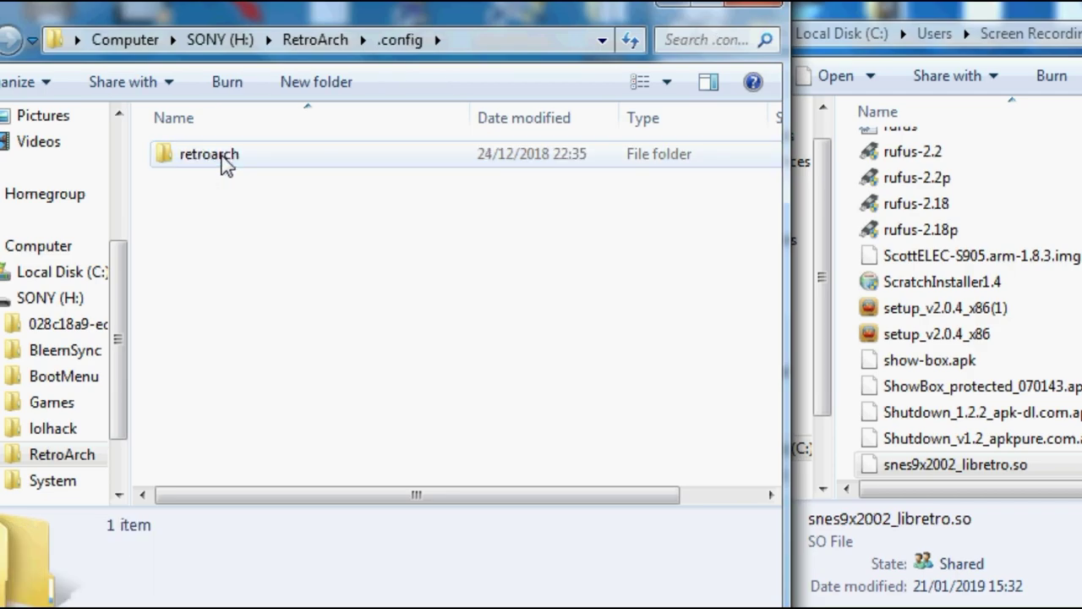
{"action": "left_click", "coordinate": [227, 166]}
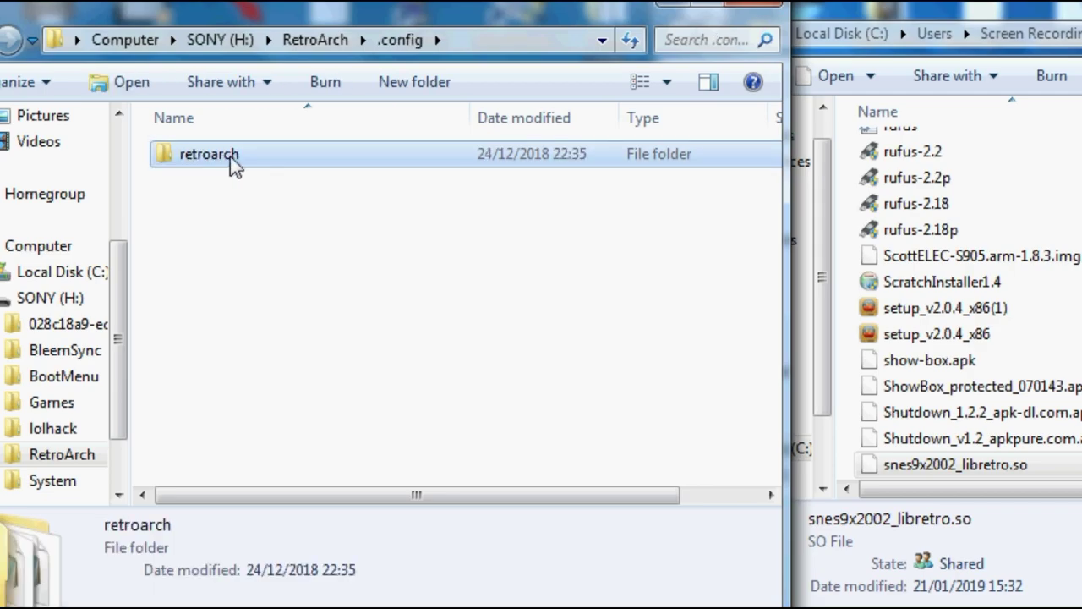
{"action": "double_click", "coordinate": [230, 157]}
{"action": "left_click", "coordinate": [200, 262]}
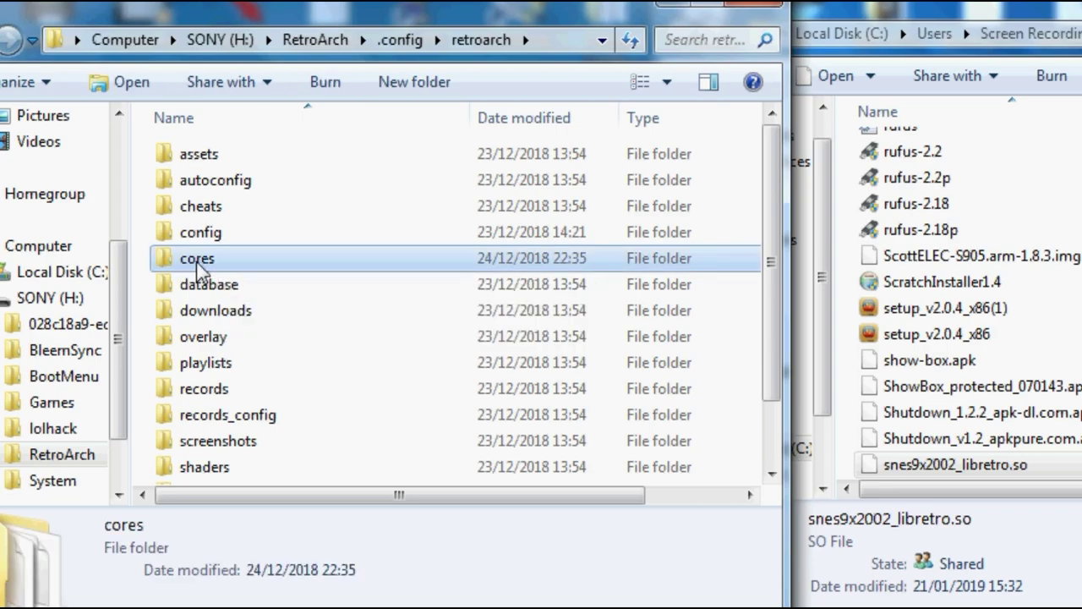
{"action": "double_click", "coordinate": [197, 262]}
{"action": "left_click_drag", "start_coordinate": [943, 465], "coordinate": [340, 302]}
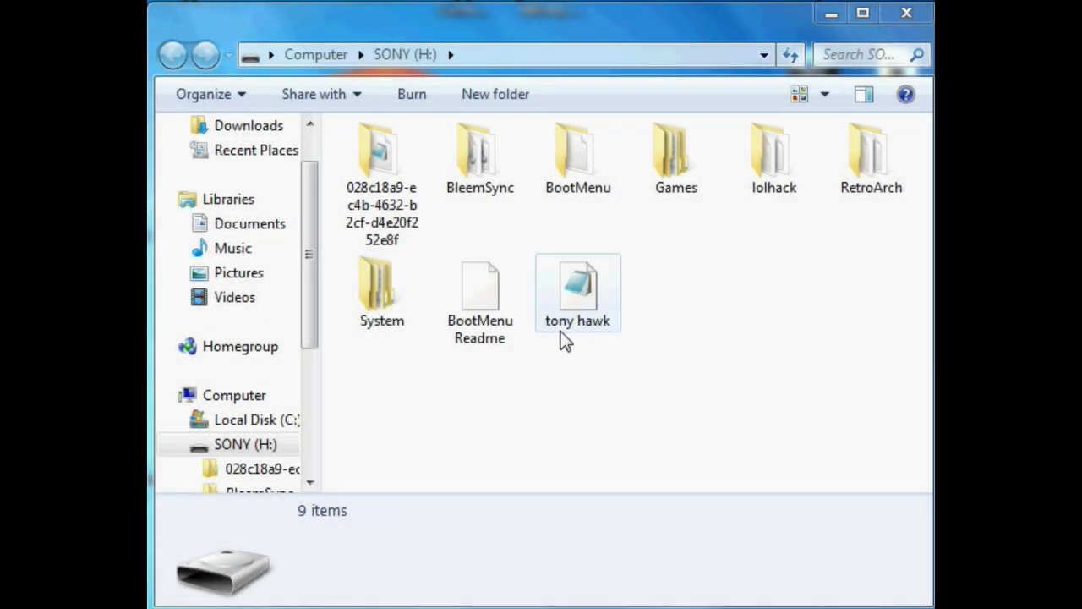
{"action": "left_click", "coordinate": [592, 300]}
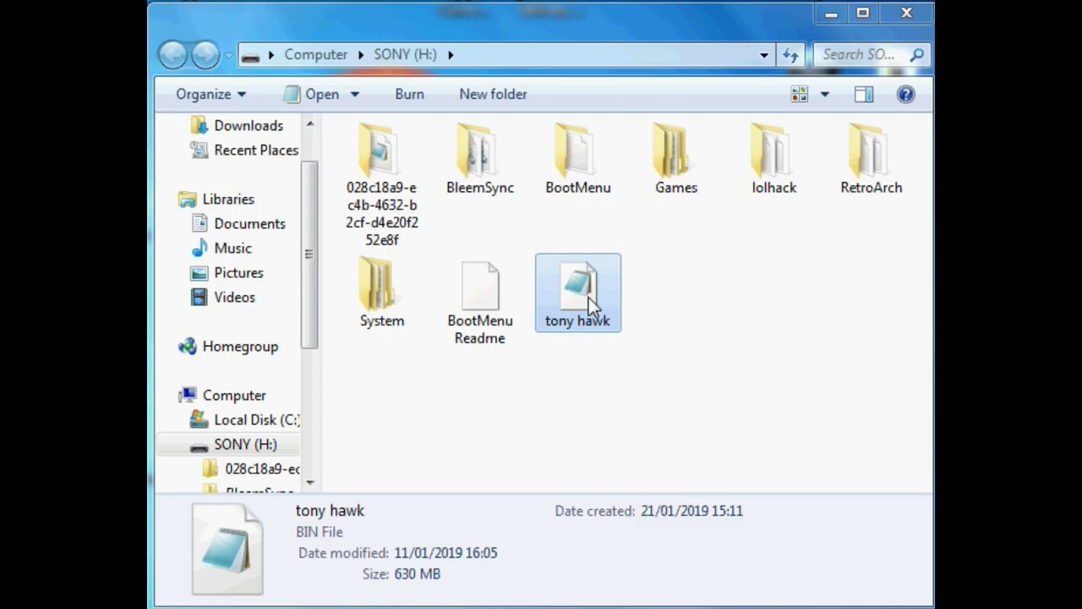
{"action": "left_click", "coordinate": [728, 302]}
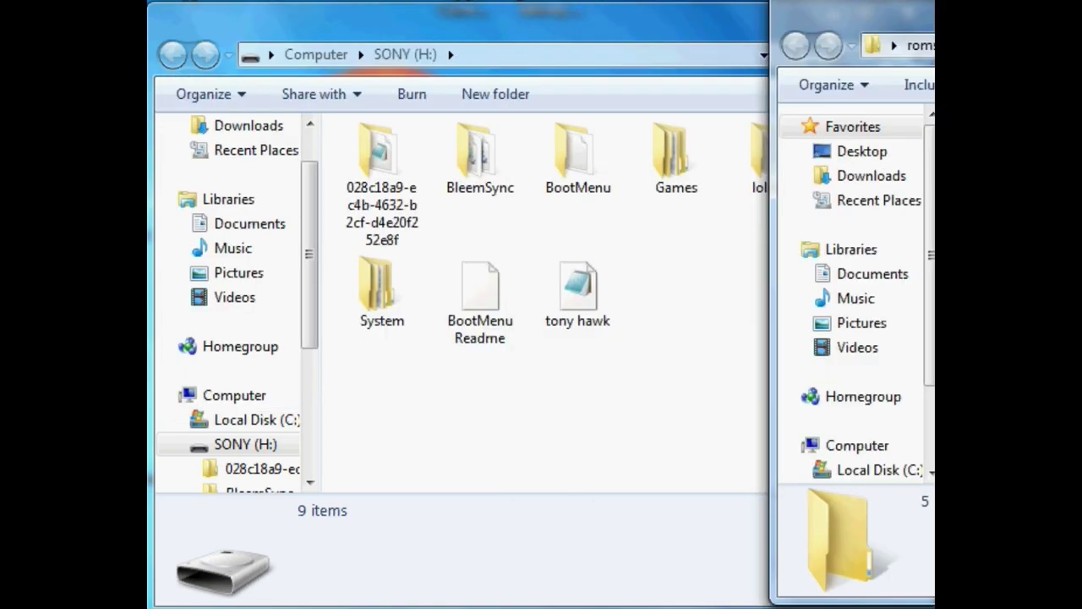
{"action": "key", "text": "Down"}
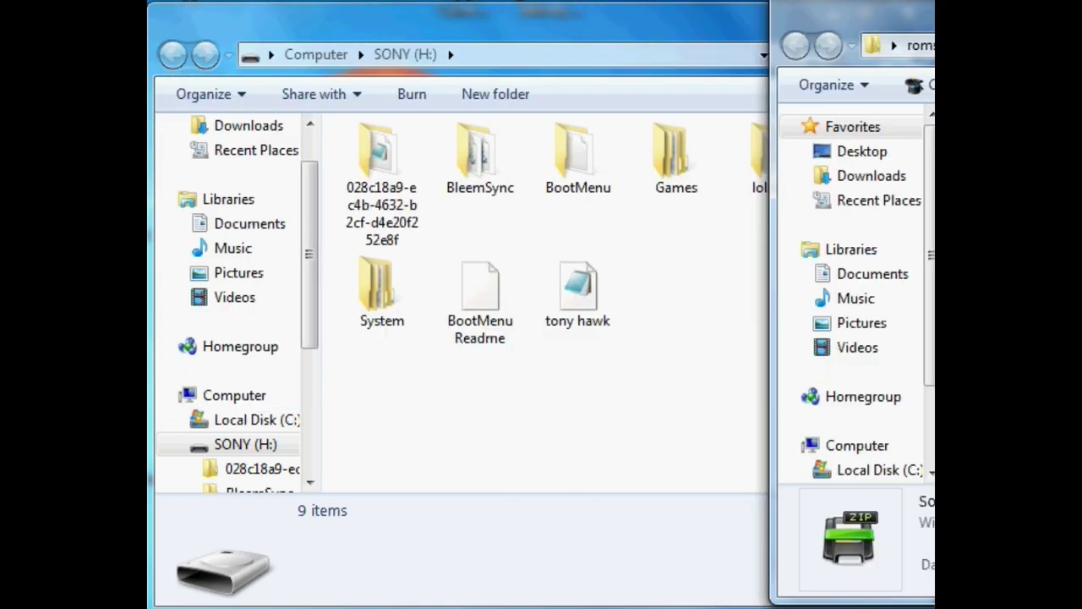
{"action": "key", "text": "Home"}
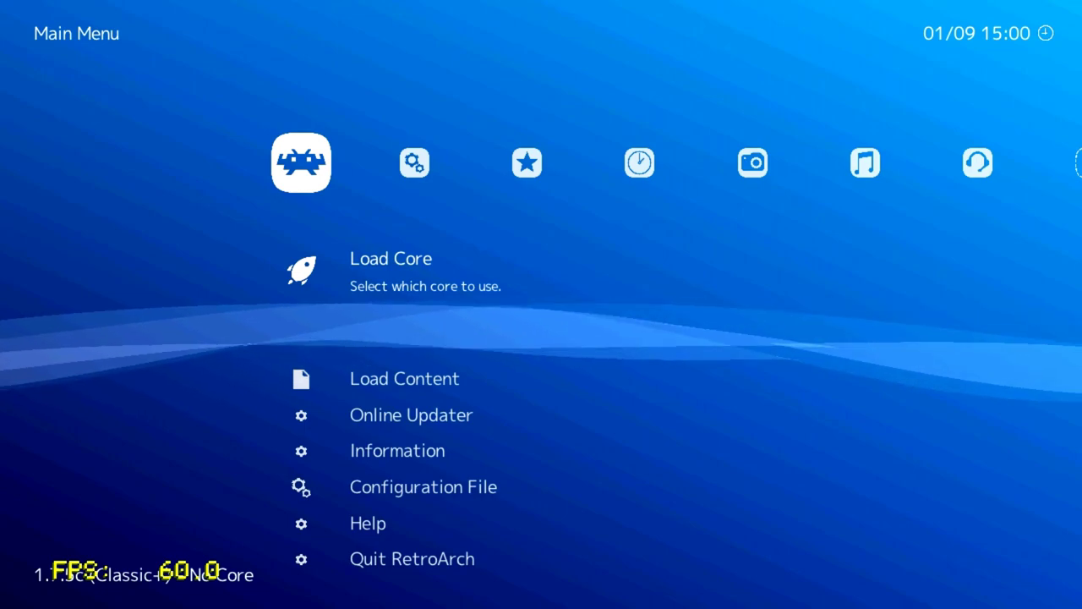
Step: Load the Snes9x 2002 core from the core list
{"action": "key", "text": "Return"}
{"action": "key", "text": "Down"}
{"action": "key", "text": "Down"}
{"action": "key", "text": "Down"}
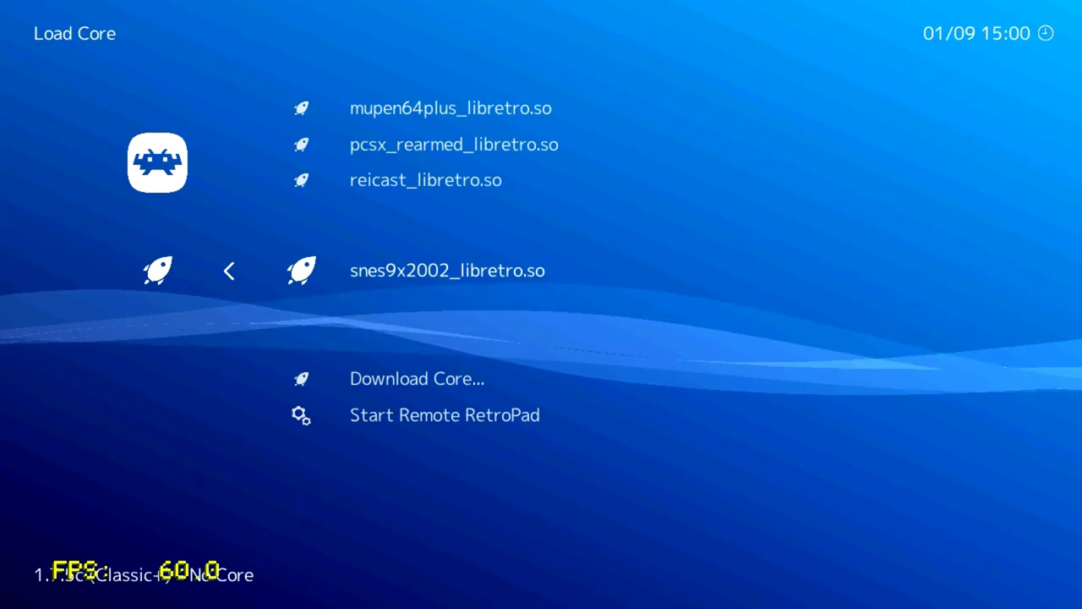
{"action": "key", "text": "Return"}
Step: Browse Load Content to /media and load Super Mario World.zip as an archive
{"action": "key", "text": "Down"}
{"action": "key", "text": "Down"}
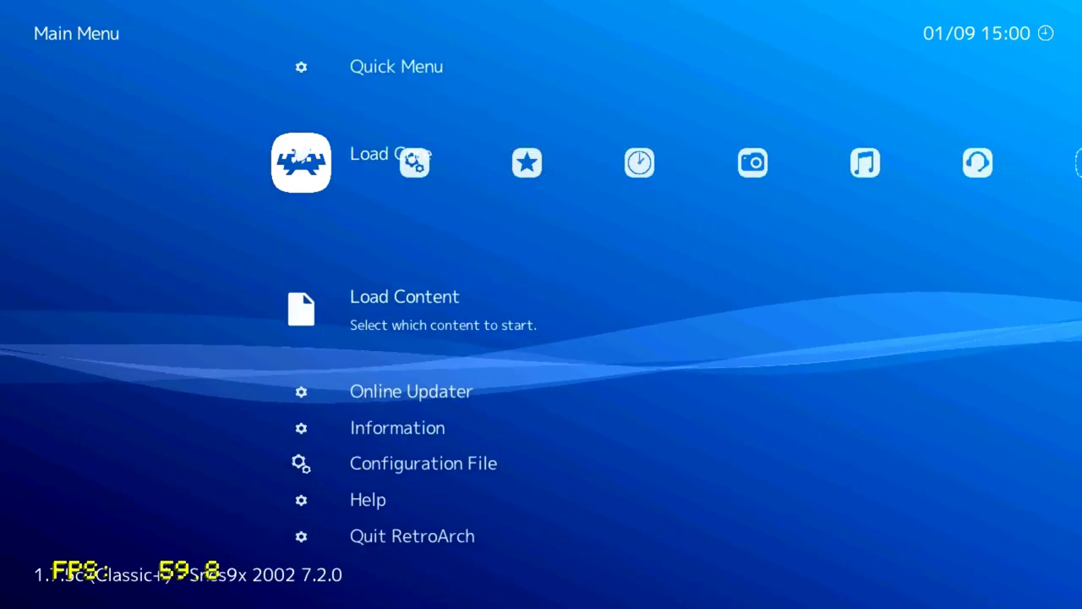
{"action": "key", "text": "Return"}
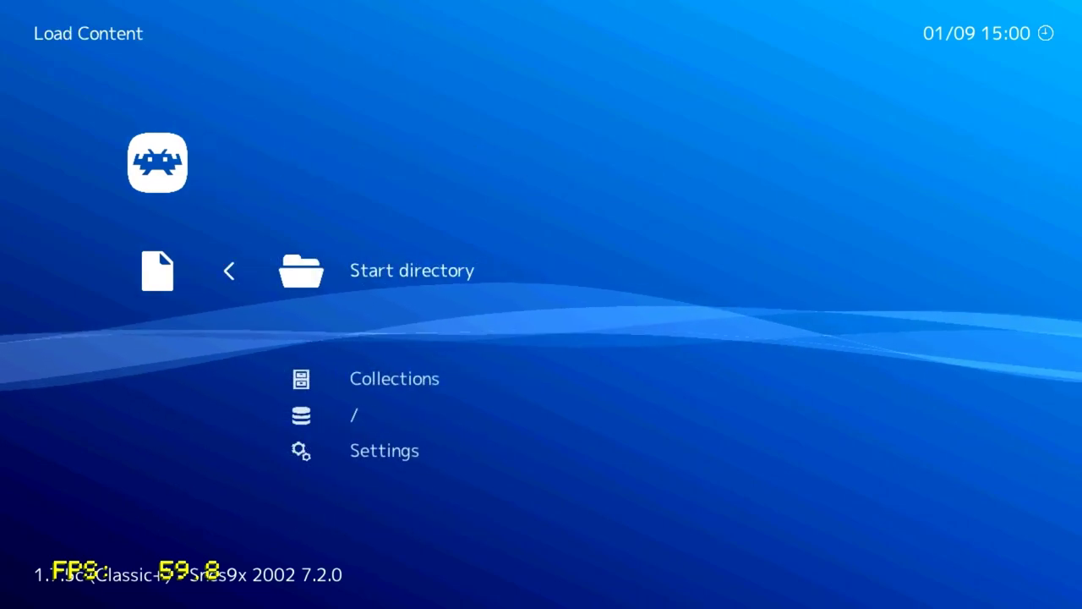
{"action": "key", "text": "Return"}
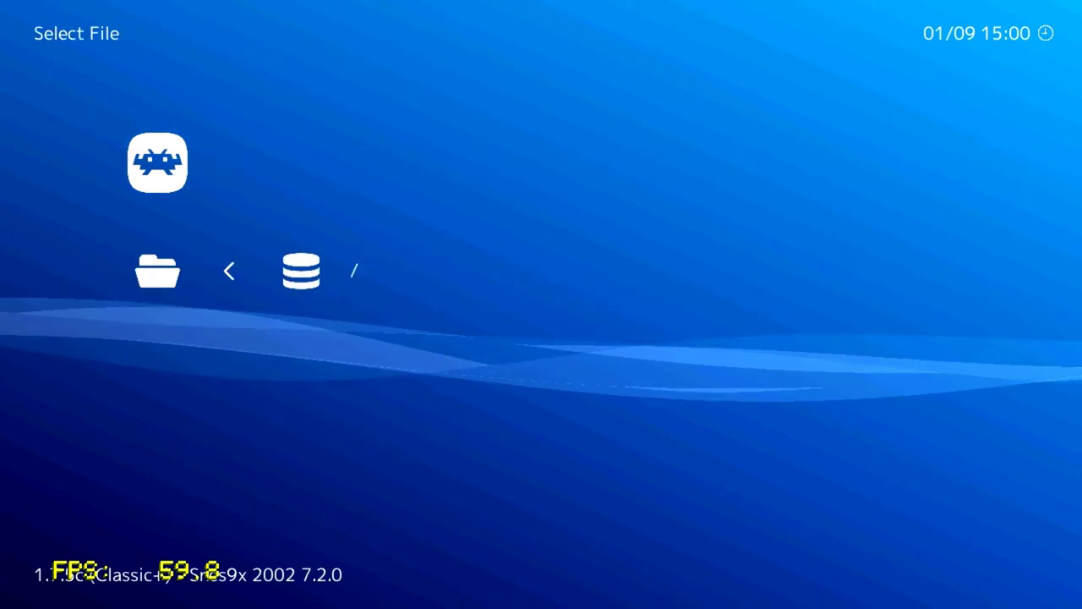
{"action": "key", "text": "Return"}
{"action": "key", "text": "Down"}
{"action": "key", "text": "Down"}
{"action": "key", "text": "Down"}
{"action": "key", "text": "Down"}
{"action": "key", "text": "Down"}
{"action": "key", "text": "Down"}
{"action": "key", "text": "Down"}
{"action": "key", "text": "Down"}
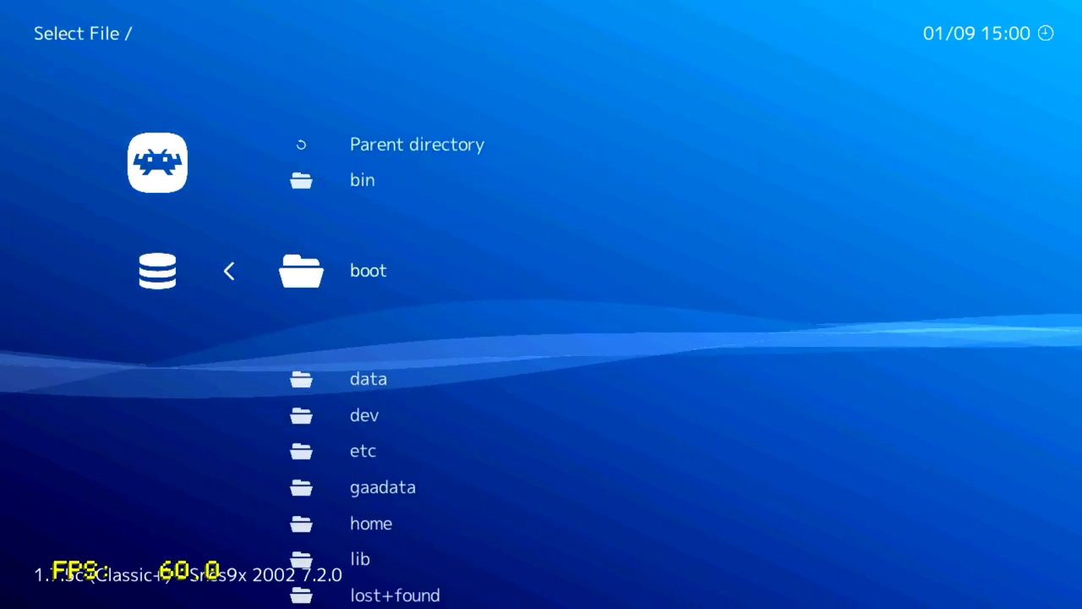
{"action": "key", "text": "Down"}
{"action": "key", "text": "Down"}
{"action": "key", "text": "Down"}
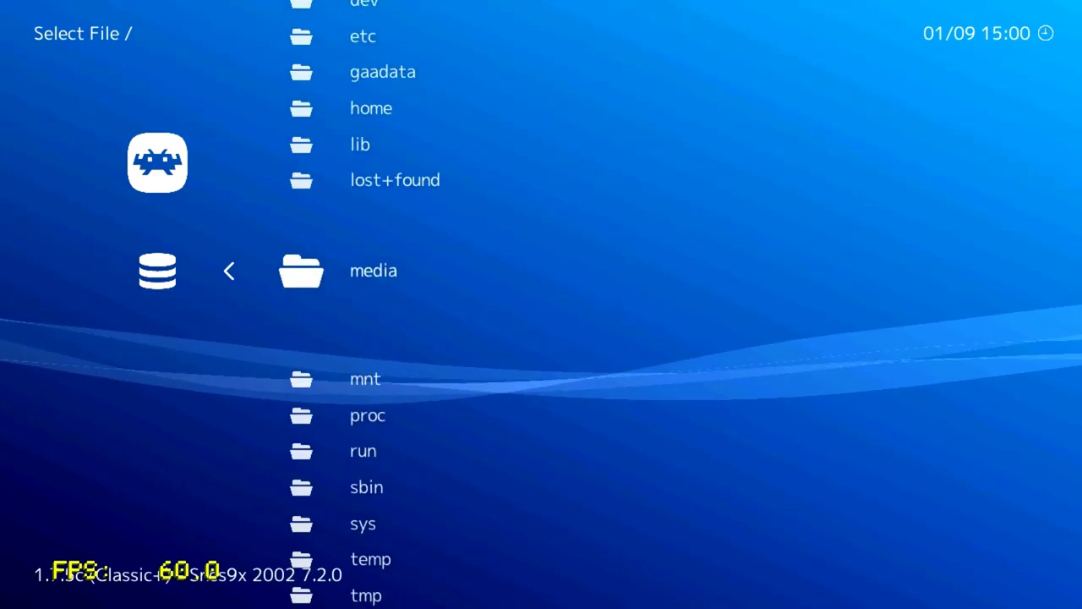
{"action": "key", "text": "Return"}
{"action": "key", "text": "Down"}
{"action": "key", "text": "Down"}
{"action": "key", "text": "Down"}
{"action": "key", "text": "Down"}
{"action": "key", "text": "Down"}
{"action": "key", "text": "Down"}
{"action": "key", "text": "Down"}
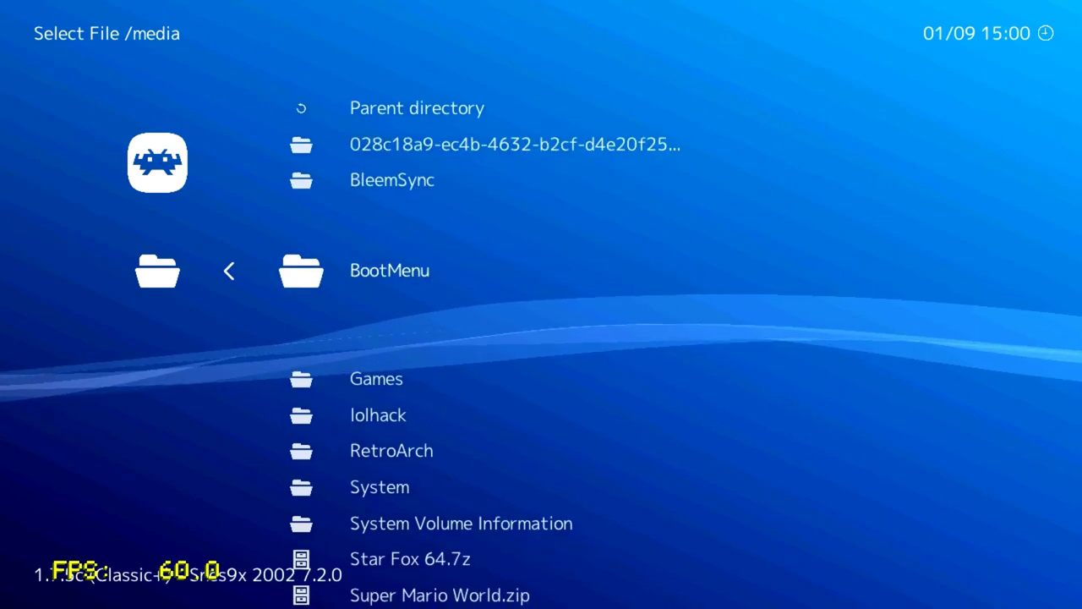
{"action": "key", "text": "Down"}
{"action": "key", "text": "Down"}
{"action": "key", "text": "Down"}
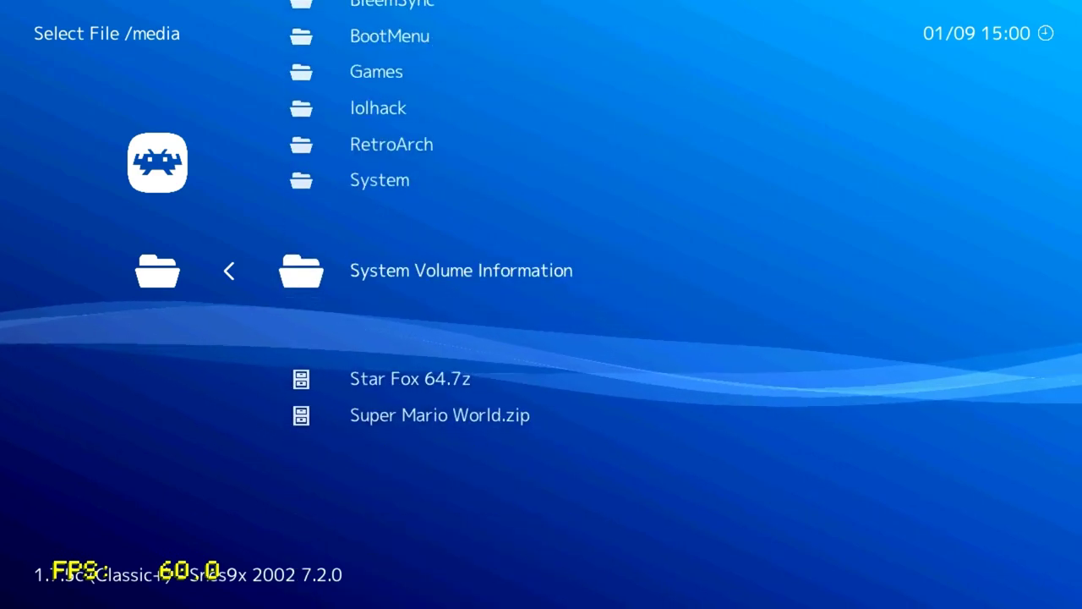
{"action": "key", "text": "Return"}
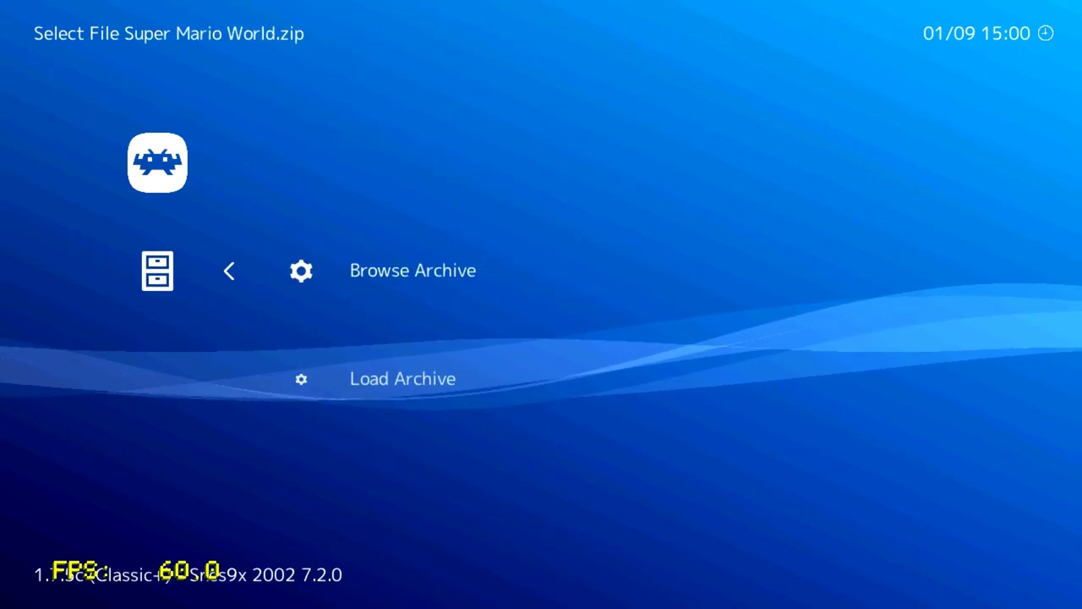
{"action": "key", "text": "Down"}
{"action": "key", "text": "Return"}
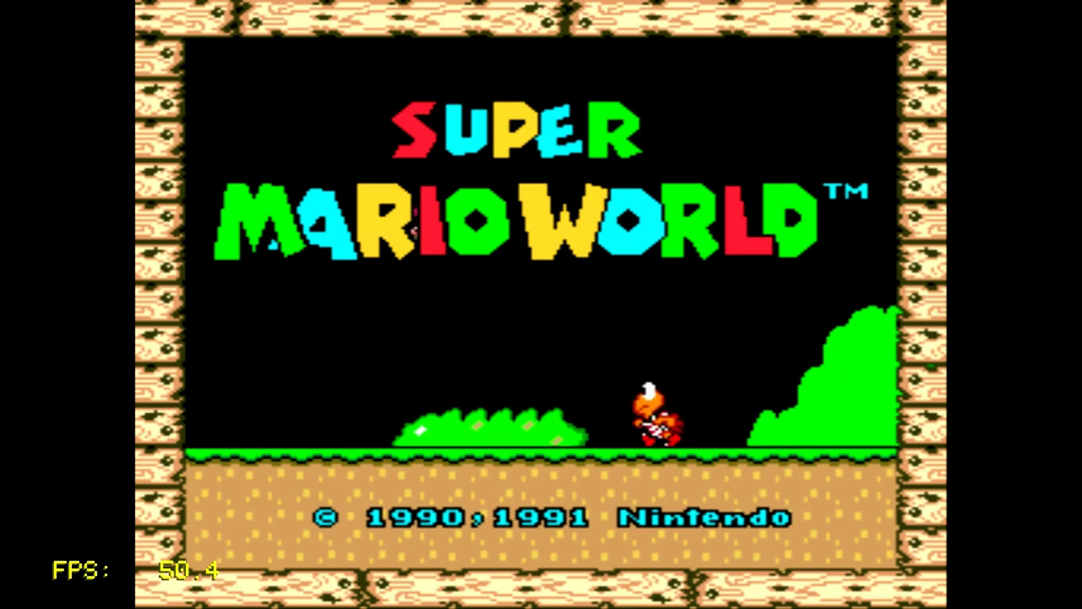
Step: Skip the Super Mario World title demo, close the content from the Quick Menu, and return to Main Menu
{"action": "key", "text": "Return"}
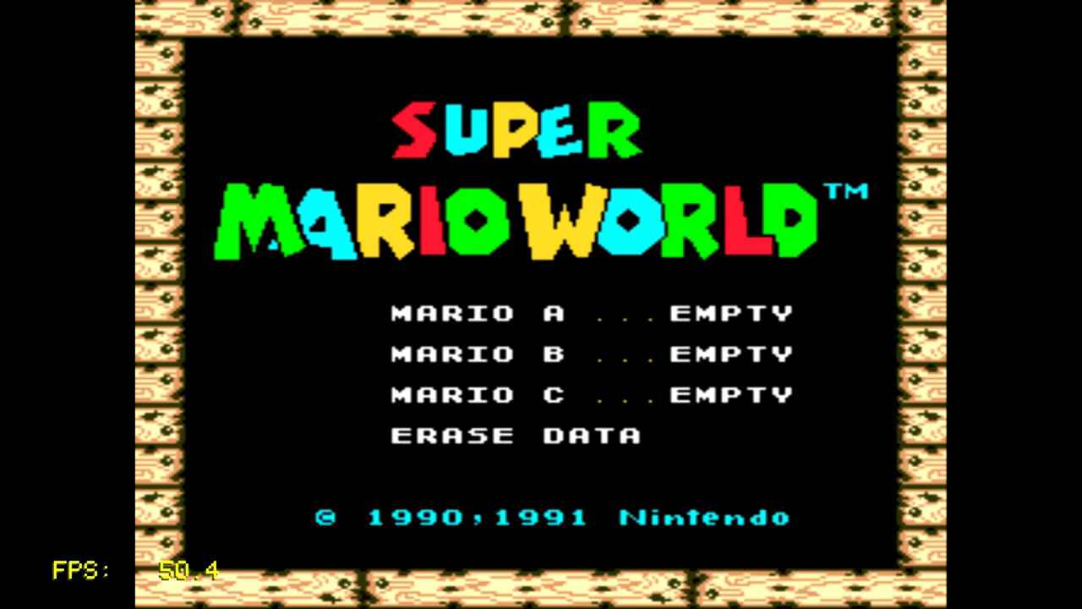
{"action": "key", "text": "F1"}
{"action": "key", "text": "Down"}
{"action": "key", "text": "Down"}
{"action": "key", "text": "Down"}
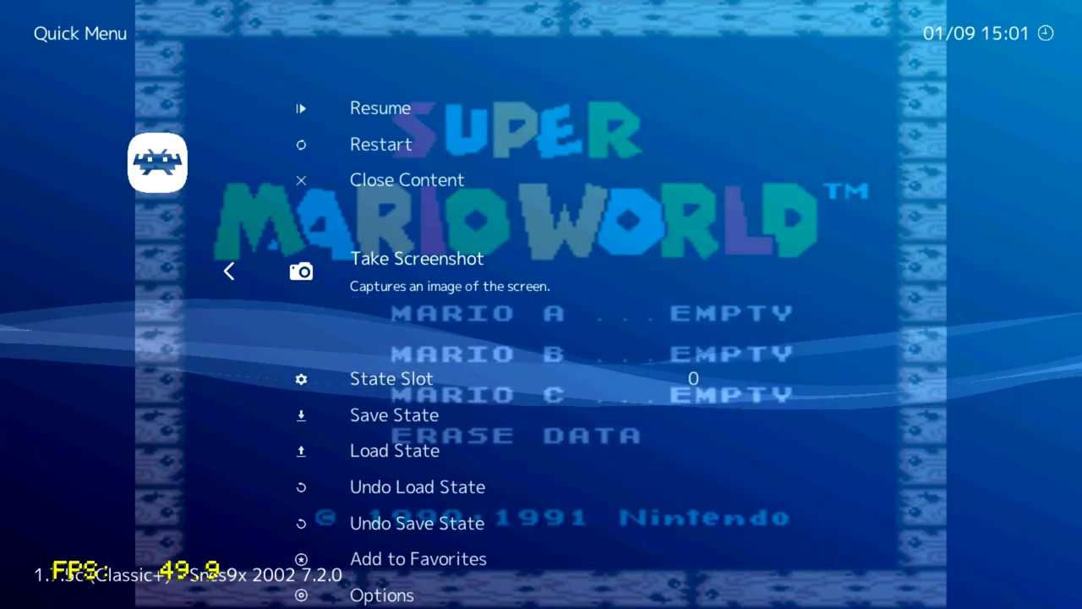
{"action": "key", "text": "Up"}
{"action": "key", "text": "Return"}
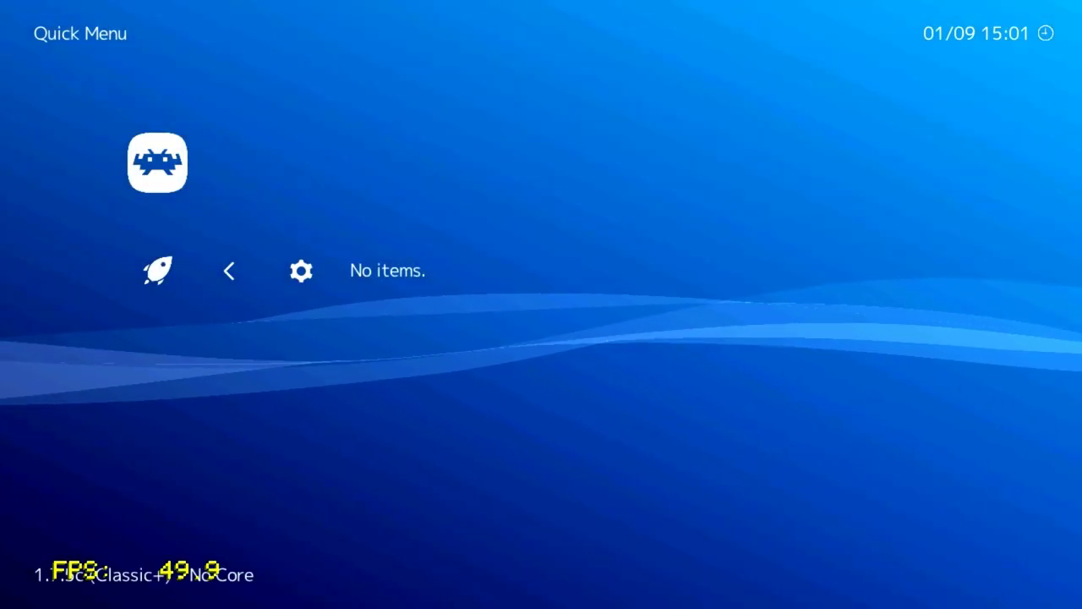
{"action": "key", "text": "BackSpace"}
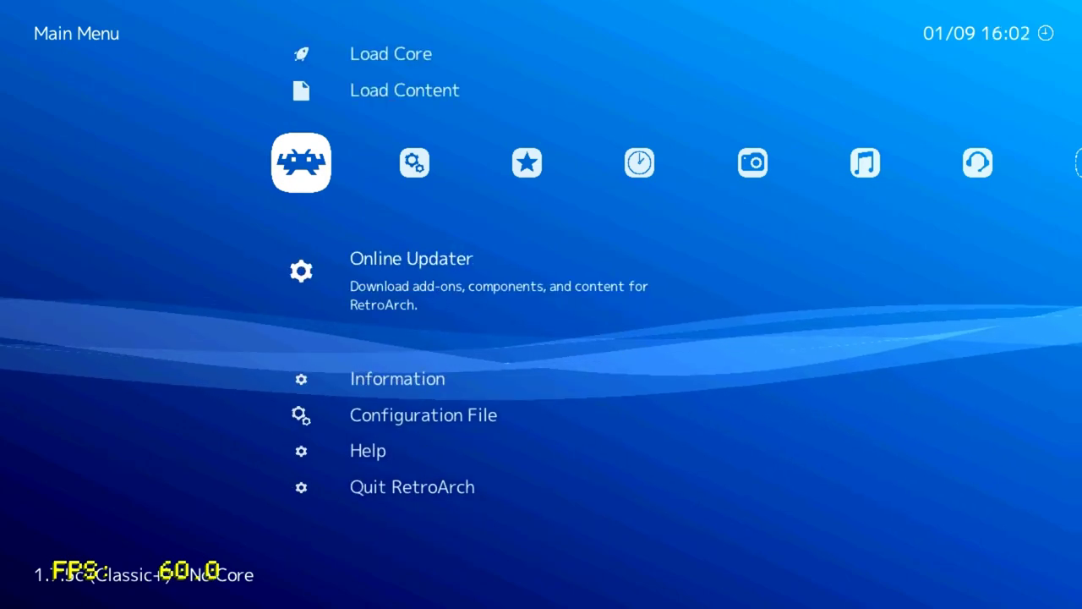
Step: Scroll down through the Main Menu entries toward Settings
{"action": "key", "text": "Down"}
{"action": "key", "text": "Down"}
{"action": "key", "text": "Down"}
{"action": "key", "text": "Down"}
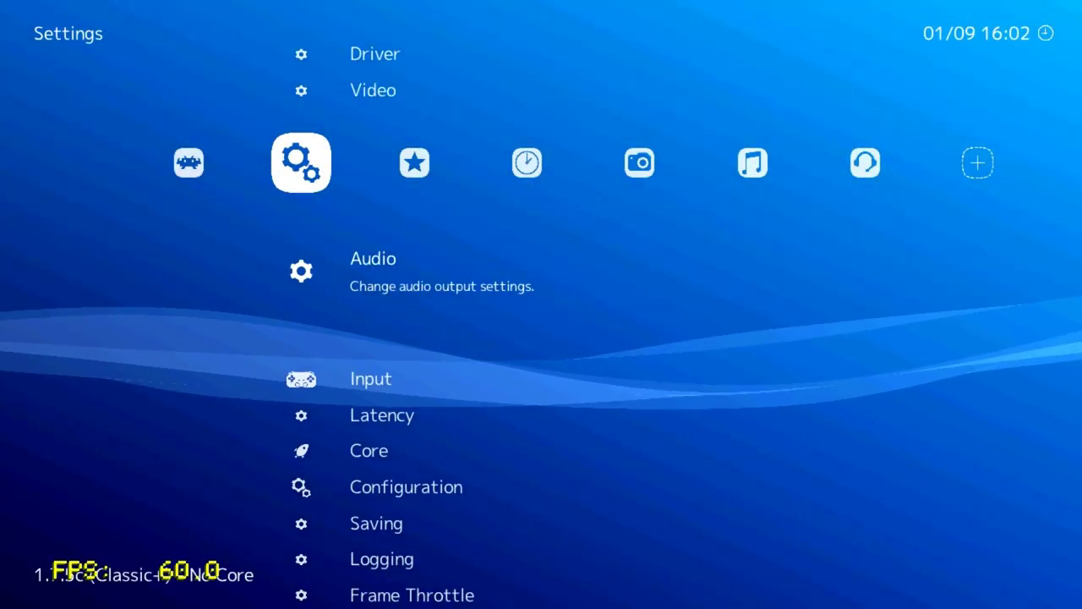
{"action": "key", "text": "Down"}
{"action": "key", "text": "Down"}
{"action": "key", "text": "Down"}
{"action": "key", "text": "Down"}
{"action": "key", "text": "Down"}
{"action": "key", "text": "Down"}
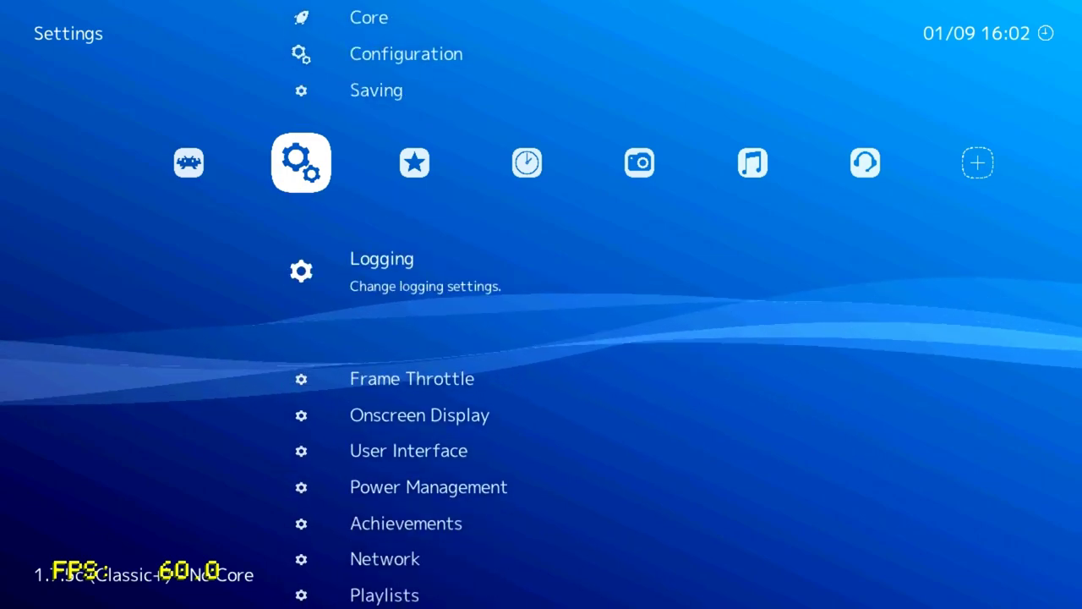
Step: Turn on Display Framerate under Settings > Onscreen Display > Onscreen Notifications
{"action": "key", "text": "Down"}
{"action": "key", "text": "Down"}
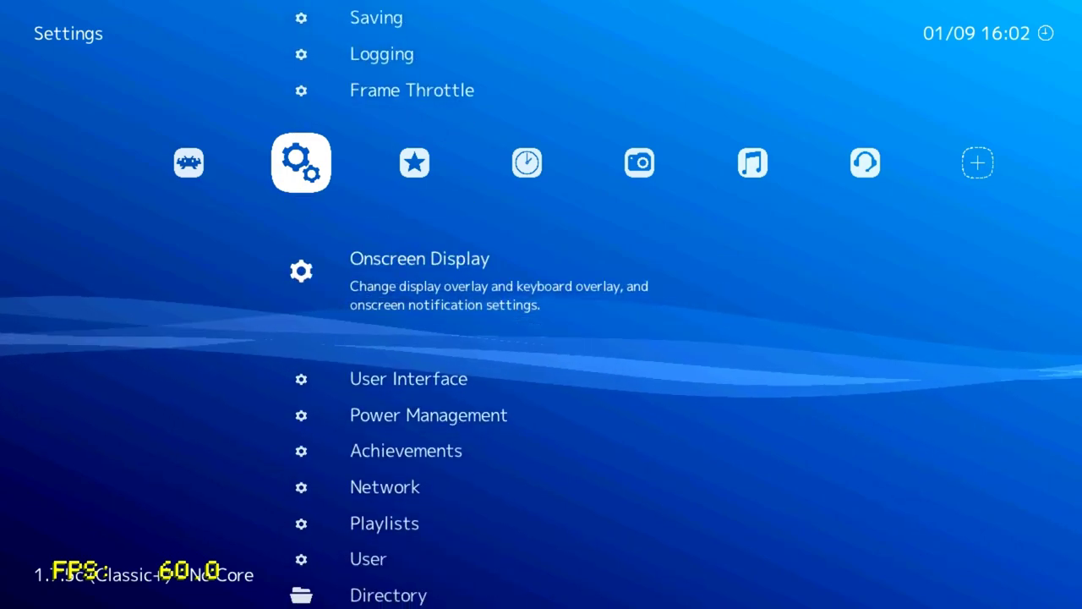
{"action": "key", "text": "Return"}
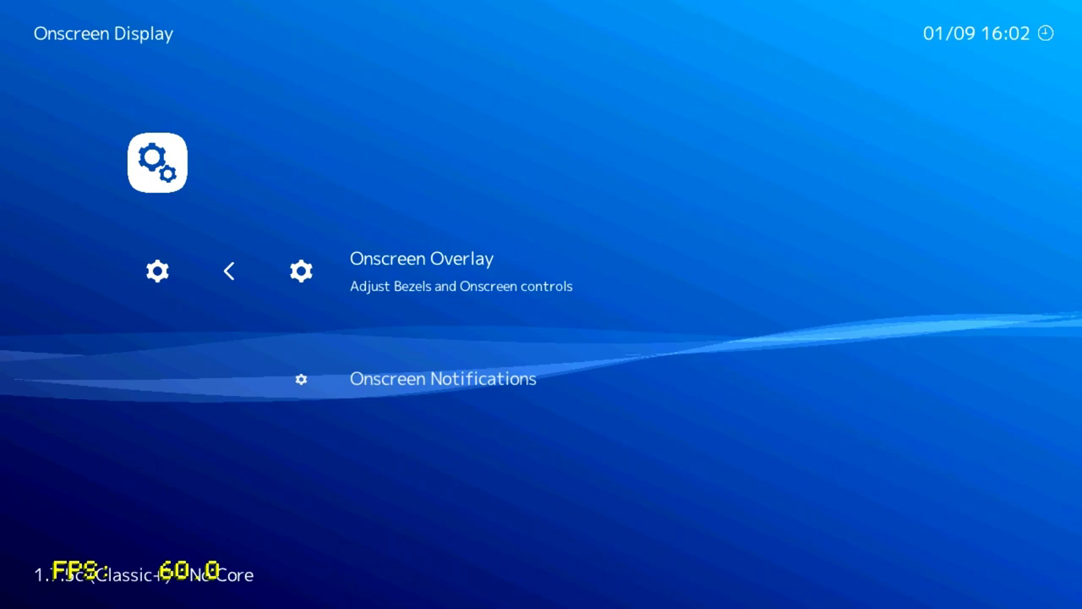
{"action": "key", "text": "Return"}
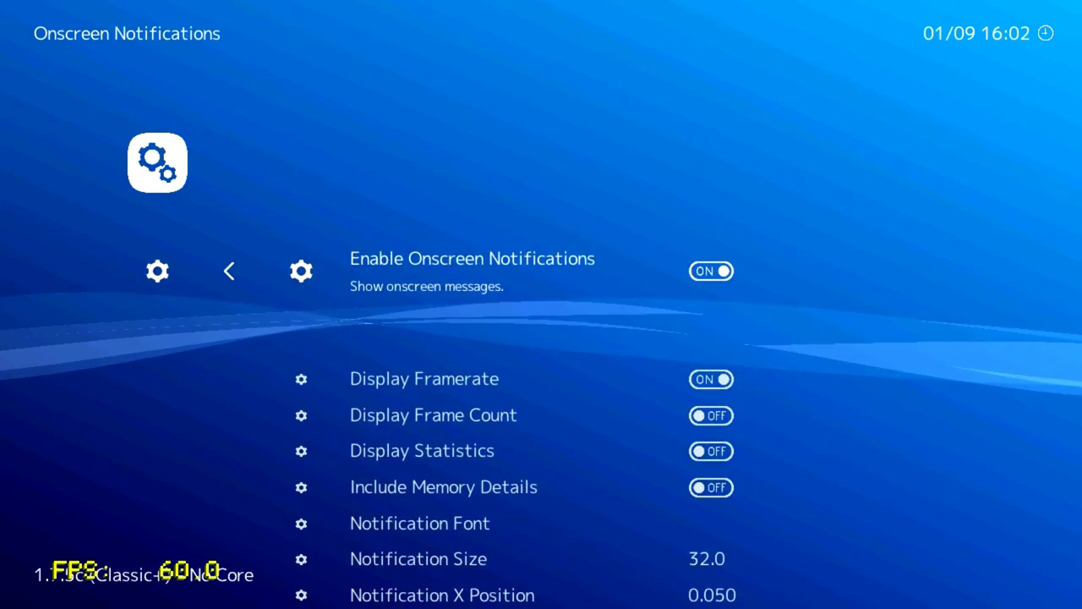
{"action": "key", "text": "Down"}
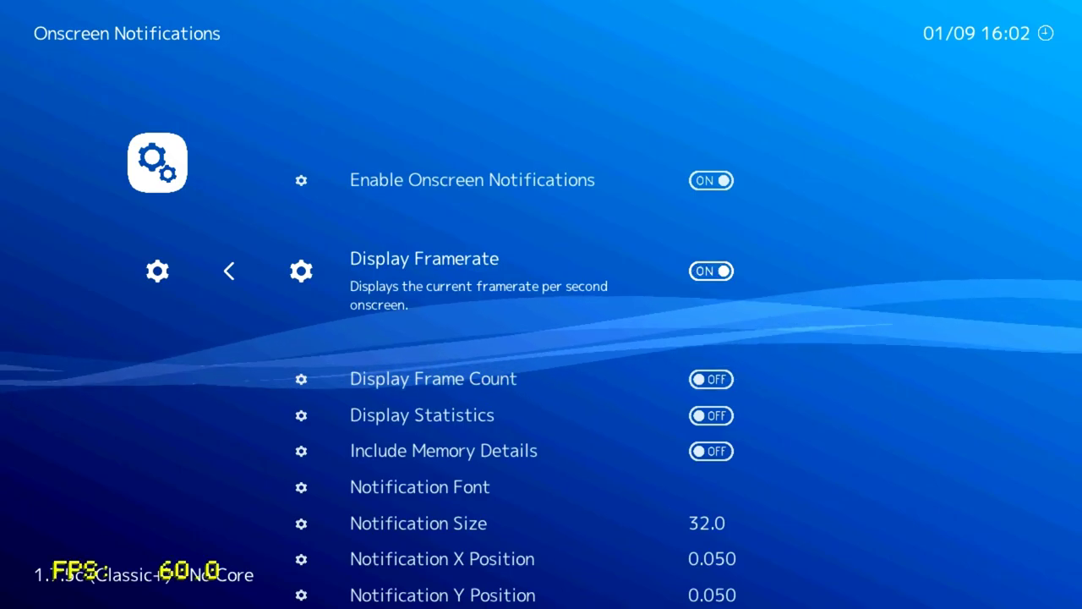
{"action": "key", "text": "Return"}
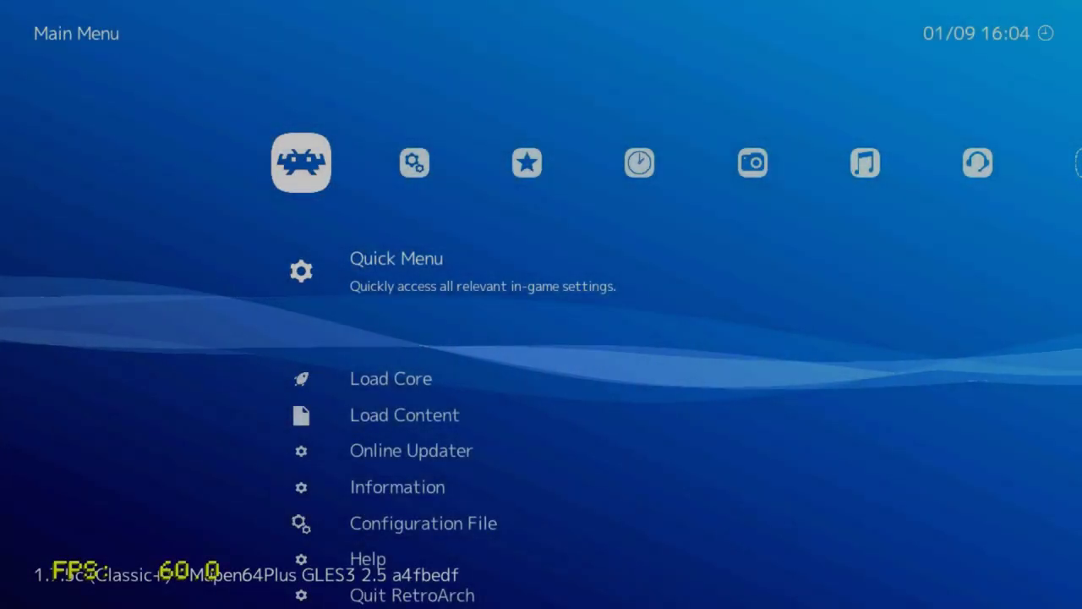
Step: Open Load Content and browse from the start directory to the root folder listing
{"action": "key", "text": "Down"}
{"action": "key", "text": "Down"}
{"action": "key", "text": "Return"}
{"action": "key", "text": "Down"}
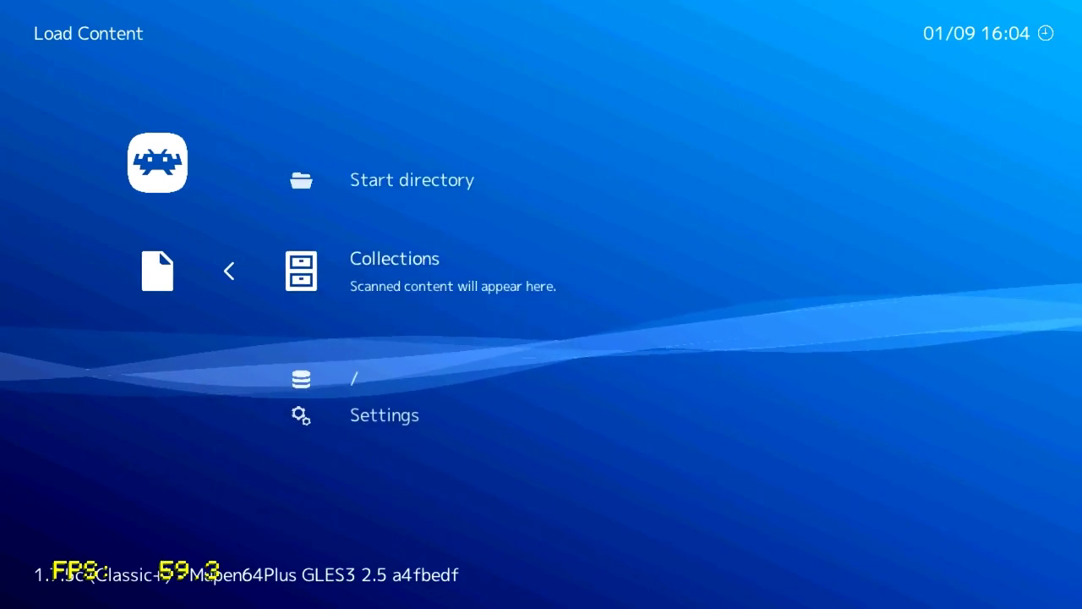
{"action": "key", "text": "Up"}
{"action": "key", "text": "Return"}
{"action": "key", "text": "Return"}
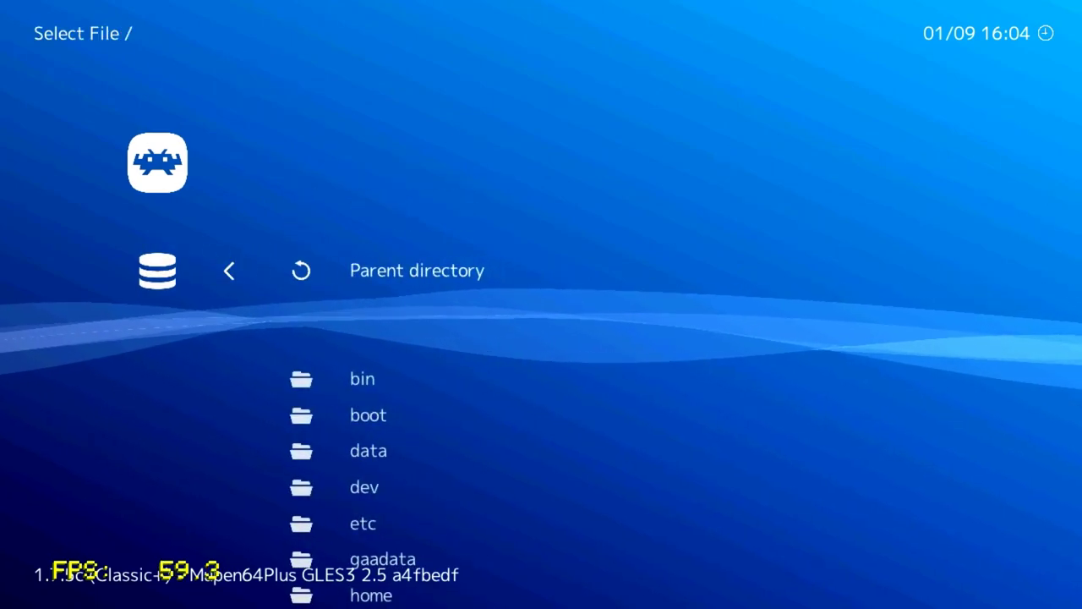
Step: Open /media and start the Star Fox 64.7z archive with Mupen64Plus GLES3
{"action": "key", "text": "Down"}
{"action": "key", "text": "Down"}
{"action": "key", "text": "Down"}
{"action": "key", "text": "Down"}
{"action": "key", "text": "Down"}
{"action": "key", "text": "Down"}
{"action": "key", "text": "Down"}
{"action": "key", "text": "Down"}
{"action": "key", "text": "Down"}
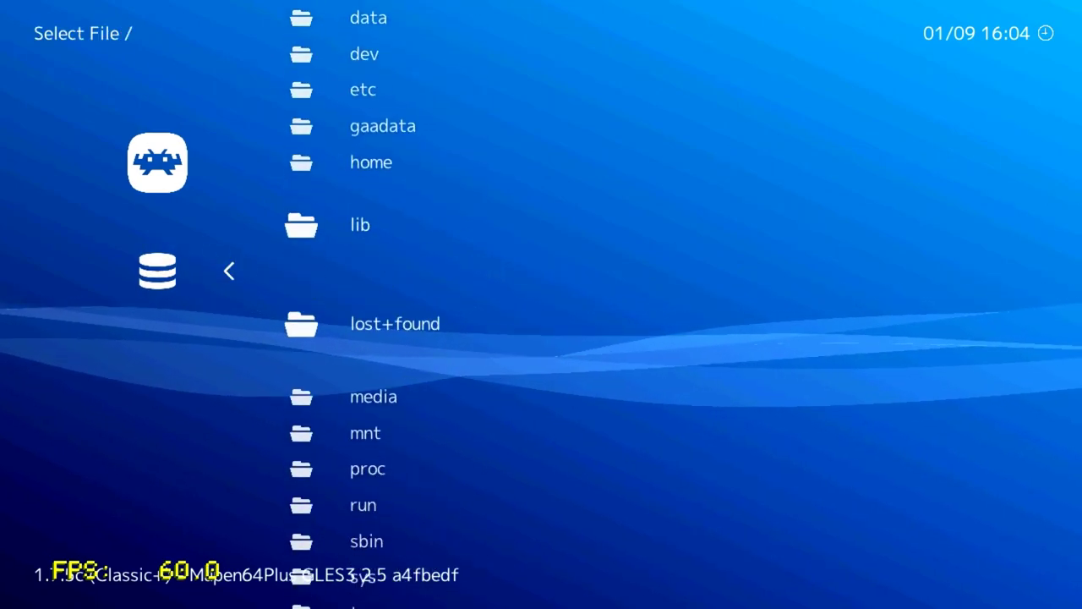
{"action": "key", "text": "Down"}
{"action": "key", "text": "Return"}
{"action": "key", "text": "Down"}
{"action": "key", "text": "Down"}
{"action": "key", "text": "Down"}
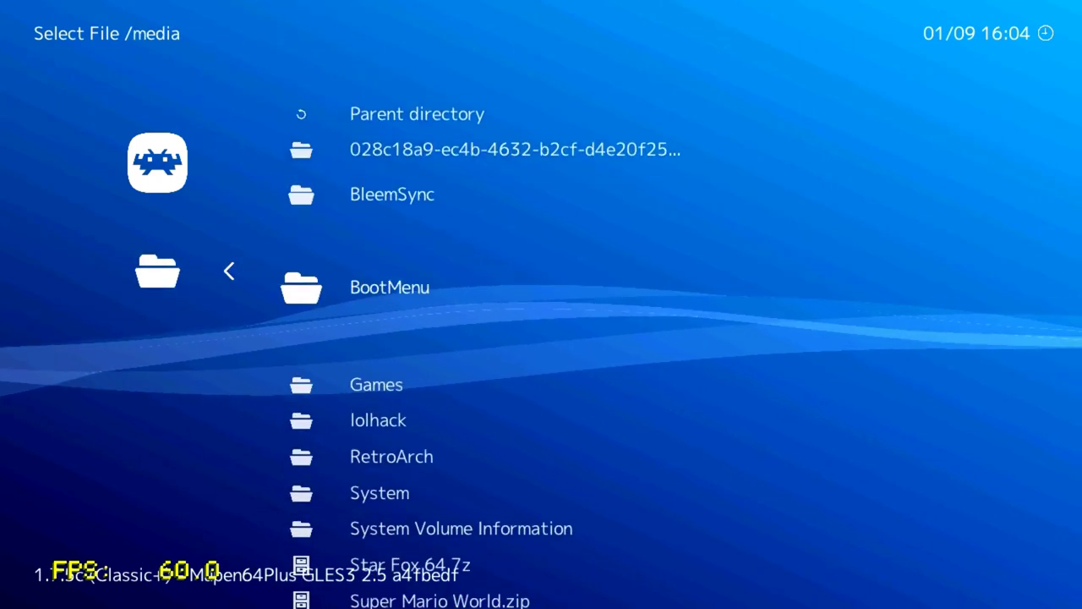
{"action": "key", "text": "Down"}
{"action": "key", "text": "Down"}
{"action": "key", "text": "Down"}
{"action": "key", "text": "Down"}
{"action": "key", "text": "Down"}
{"action": "key", "text": "Down"}
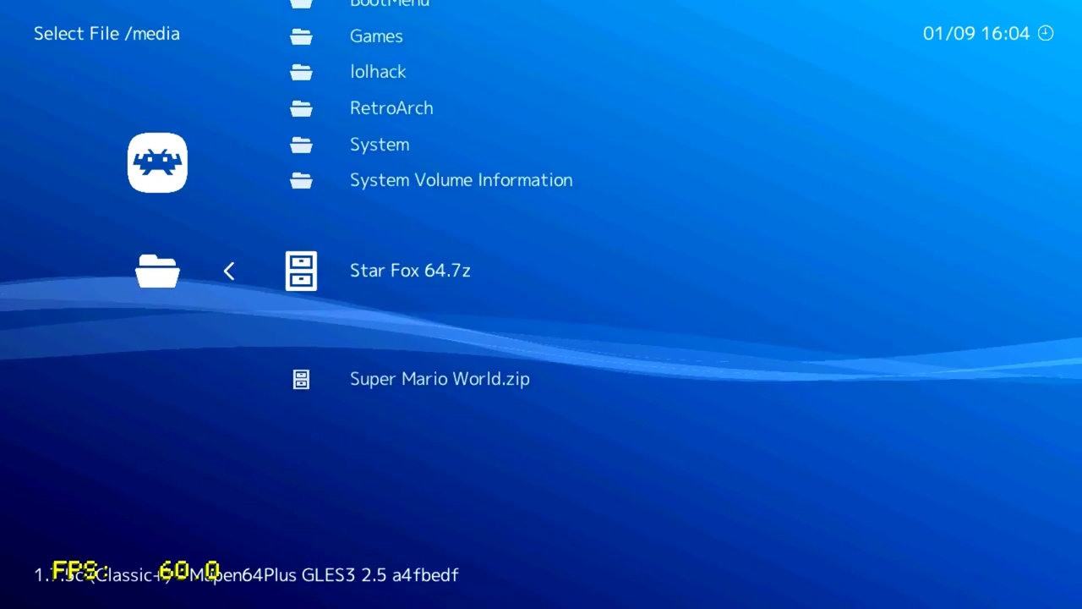
{"action": "key", "text": "Return"}
{"action": "key", "text": "Down"}
{"action": "key", "text": "Return"}
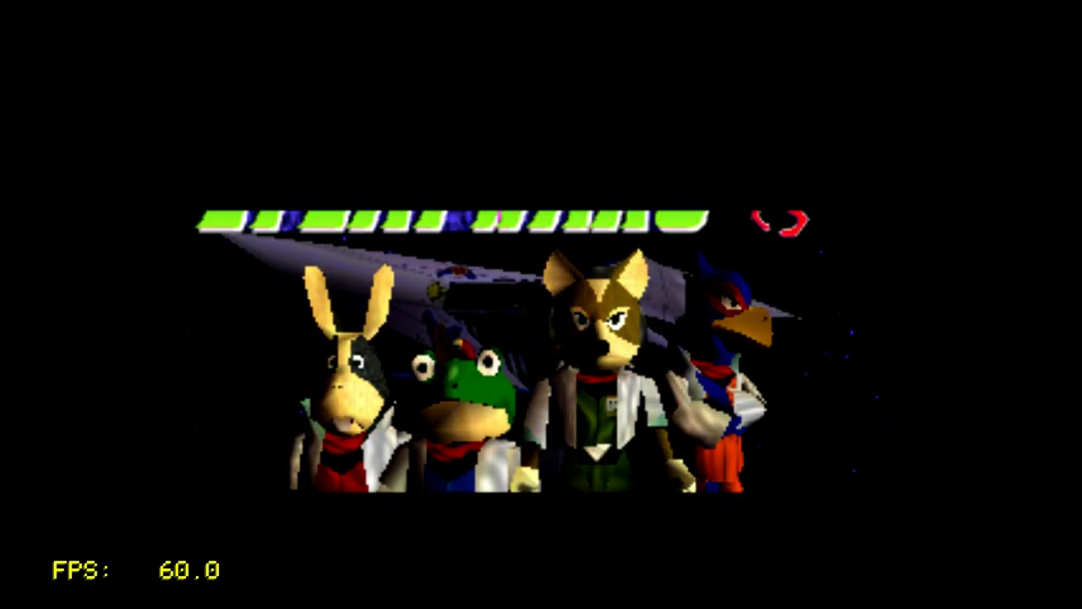
Step: Skip the Star Fox 64 intro to its main menu and pause it behind the Quick Menu
{"action": "key", "text": "Return"}
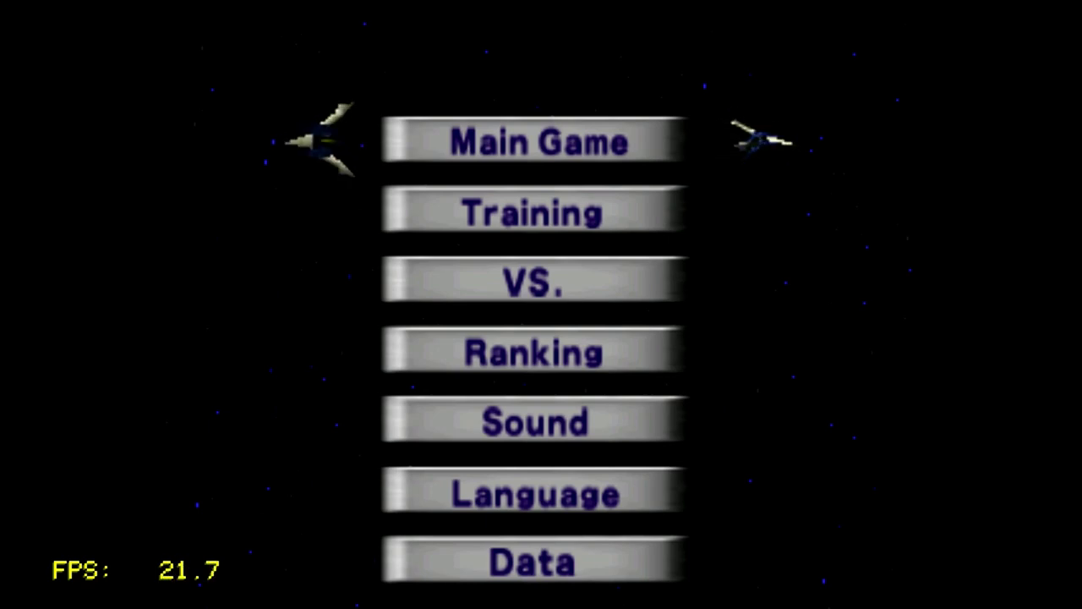
{"action": "key", "text": "F1"}
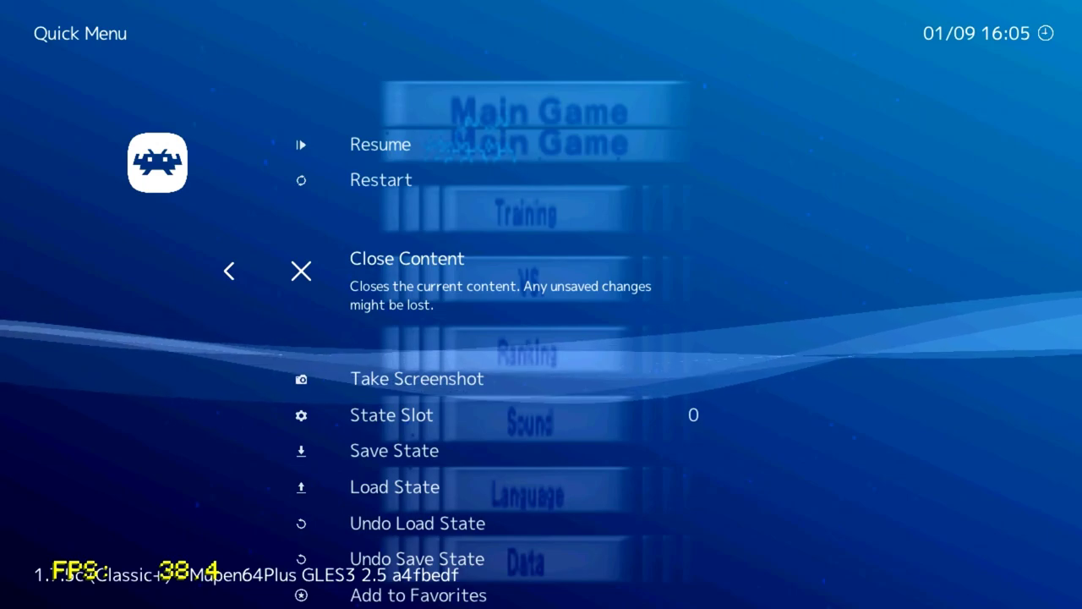
Step: Go to Settings > Input > Input User 1 Binds and select the Up D-pad bind
{"action": "key", "text": "BackSpace"}
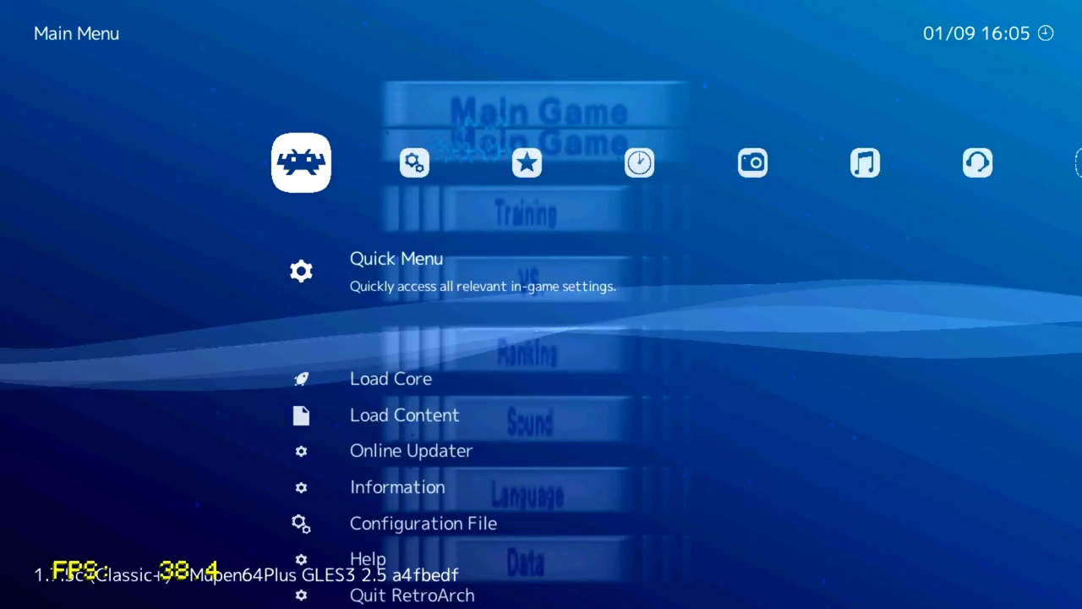
{"action": "key", "text": "Right"}
{"action": "key", "text": "Down"}
{"action": "key", "text": "Down"}
{"action": "key", "text": "Down"}
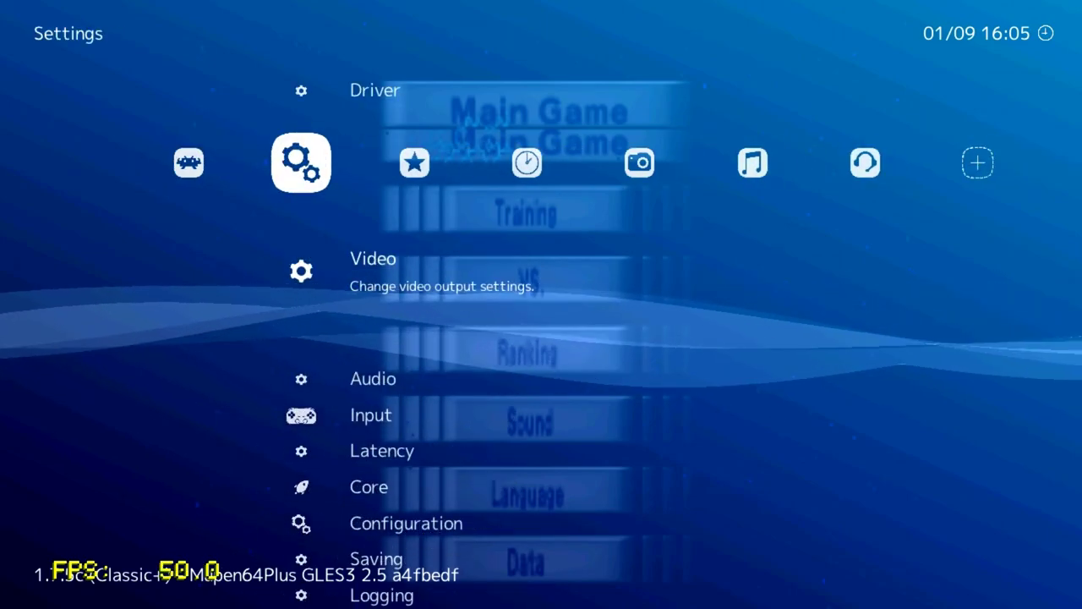
{"action": "key", "text": "Return"}
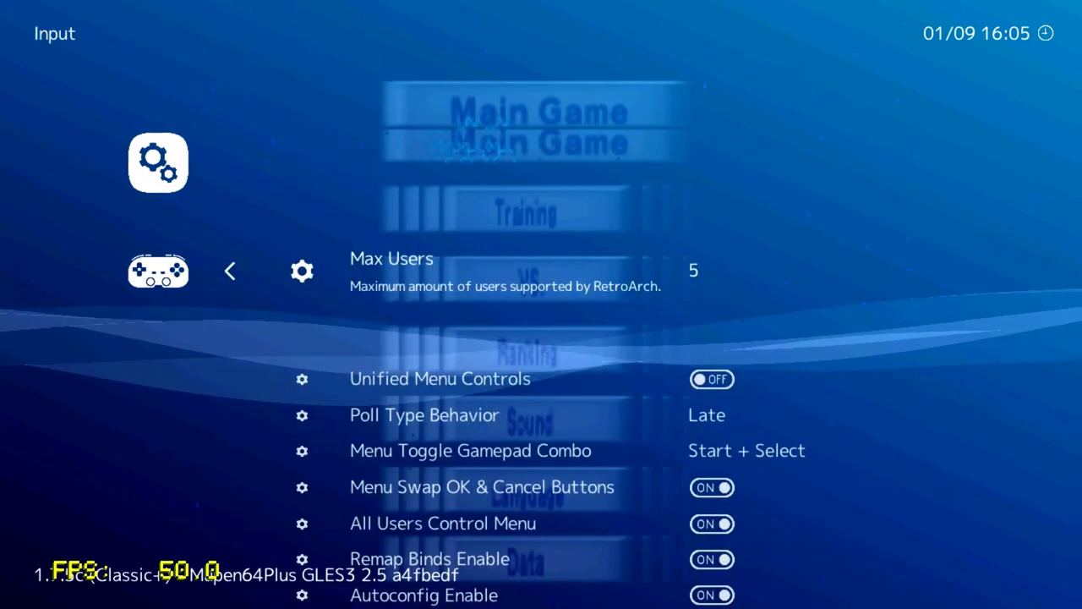
{"action": "key", "text": "Down"}
{"action": "key", "text": "Down"}
{"action": "key", "text": "Down"}
{"action": "key", "text": "Down"}
{"action": "key", "text": "Down"}
{"action": "key", "text": "Down"}
{"action": "key", "text": "Down"}
{"action": "key", "text": "Down"}
{"action": "key", "text": "Down"}
{"action": "key", "text": "Down"}
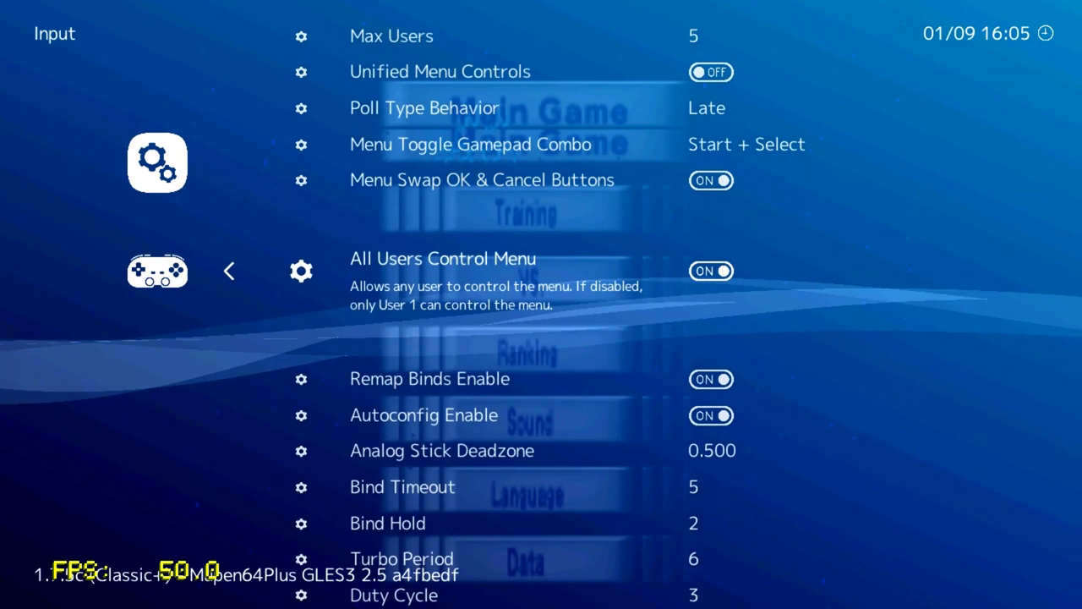
{"action": "key", "text": "Down"}
{"action": "key", "text": "Down"}
{"action": "key", "text": "Down"}
{"action": "key", "text": "Down"}
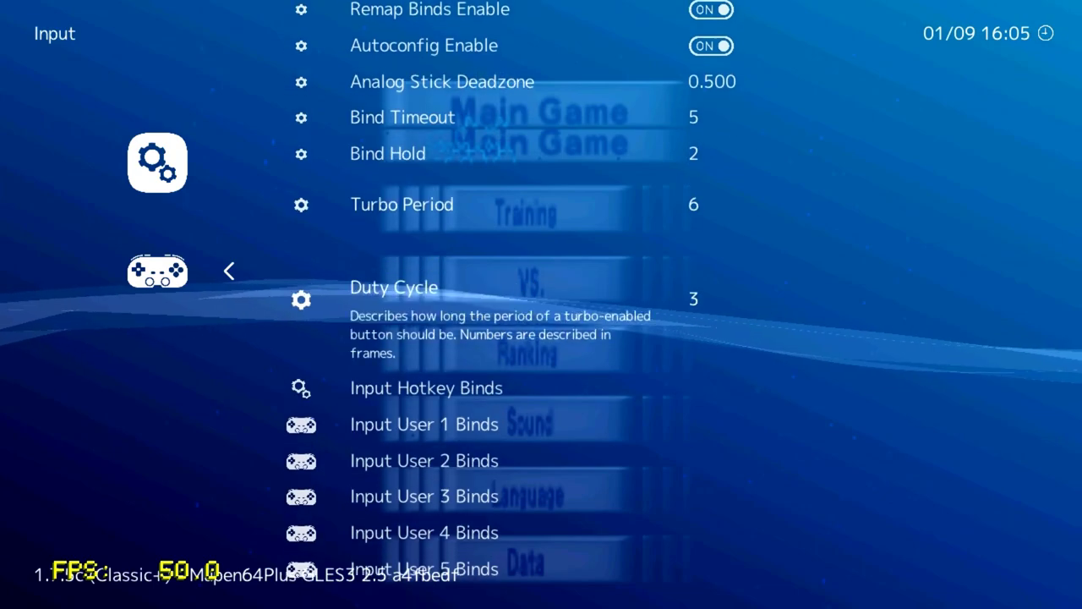
{"action": "key", "text": "Return"}
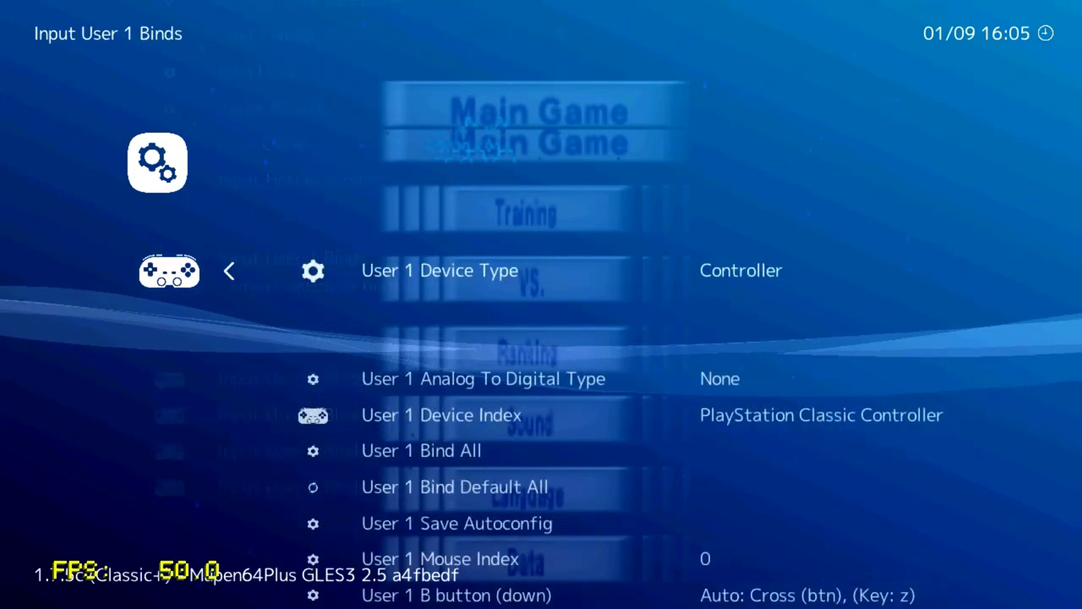
{"action": "key", "text": "Down"}
{"action": "key", "text": "Down"}
{"action": "key", "text": "Down"}
{"action": "key", "text": "Down"}
{"action": "key", "text": "Down"}
{"action": "key", "text": "Down"}
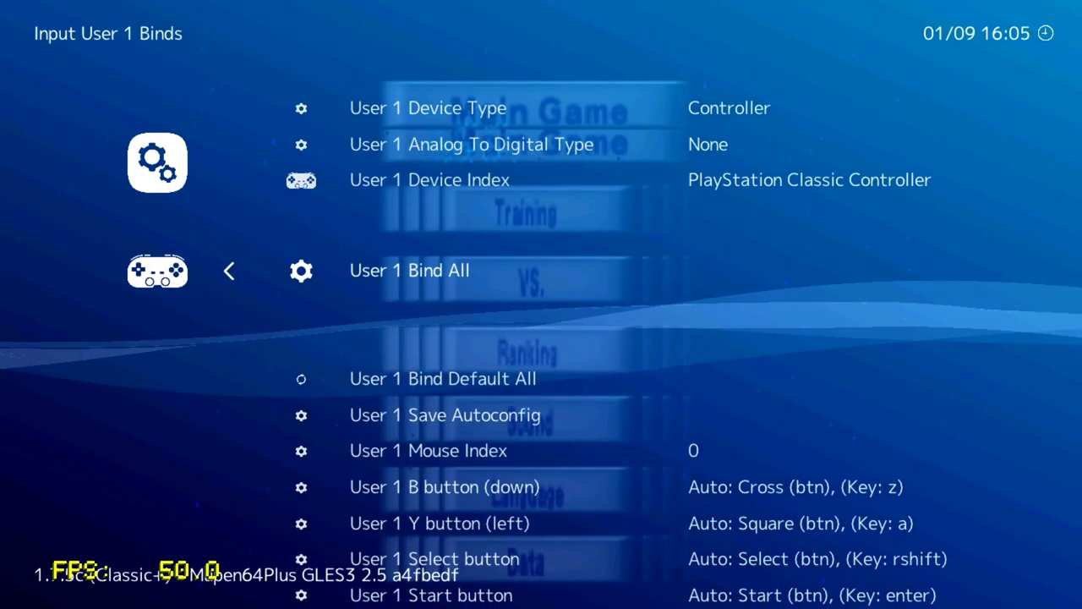
{"action": "key", "text": "Down"}
{"action": "key", "text": "Down"}
{"action": "key", "text": "Down"}
{"action": "key", "text": "Down"}
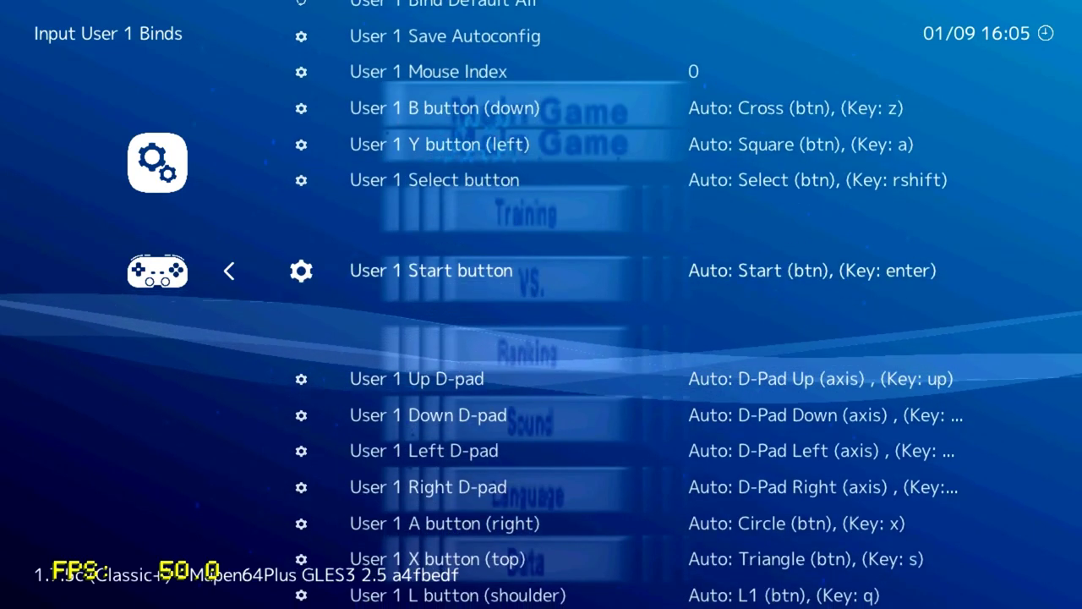
{"action": "key", "text": "Down"}
Step: Rebind User 1's Up, Down, Left, Right D-pad to -1, +1, -0, +0, then return to Settings
{"action": "key", "text": "Return"}
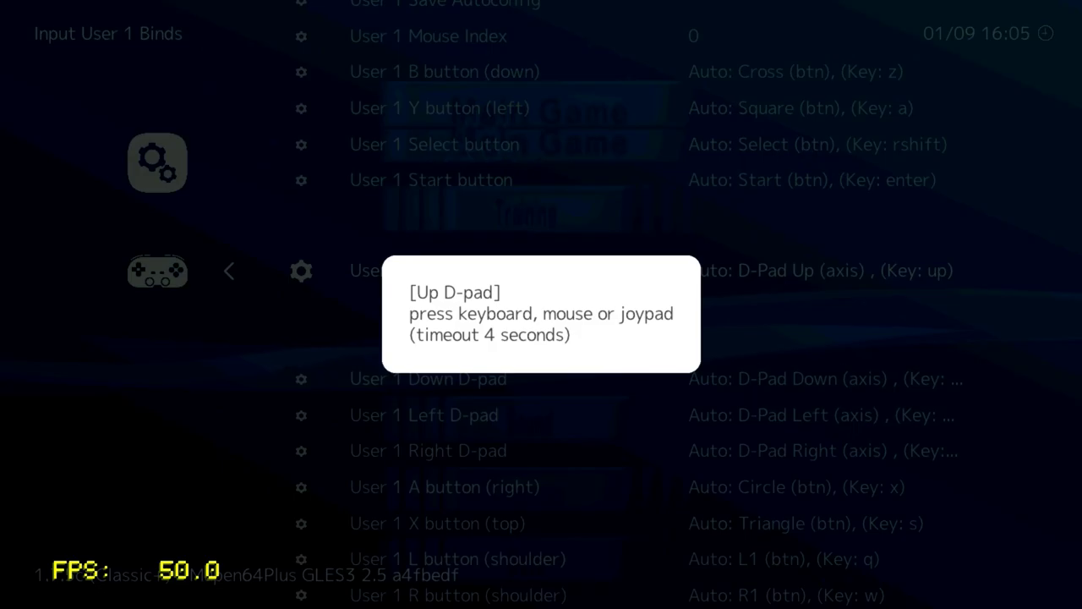
{"action": "key", "text": "Up"}
{"action": "key", "text": "Return"}
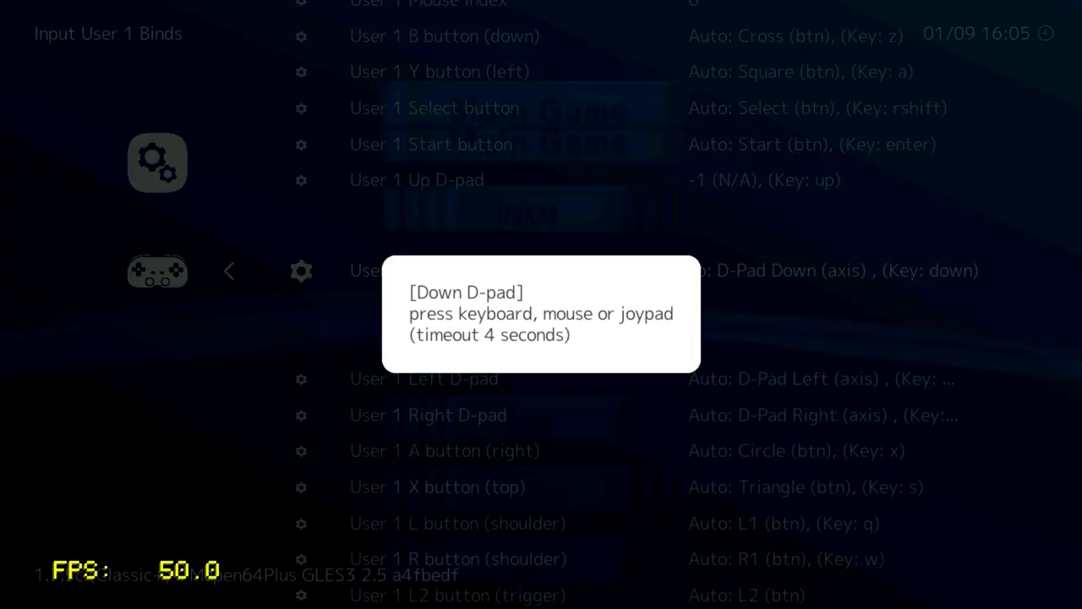
{"action": "key", "text": "Down"}
{"action": "key", "text": "Down"}
{"action": "key", "text": "Return"}
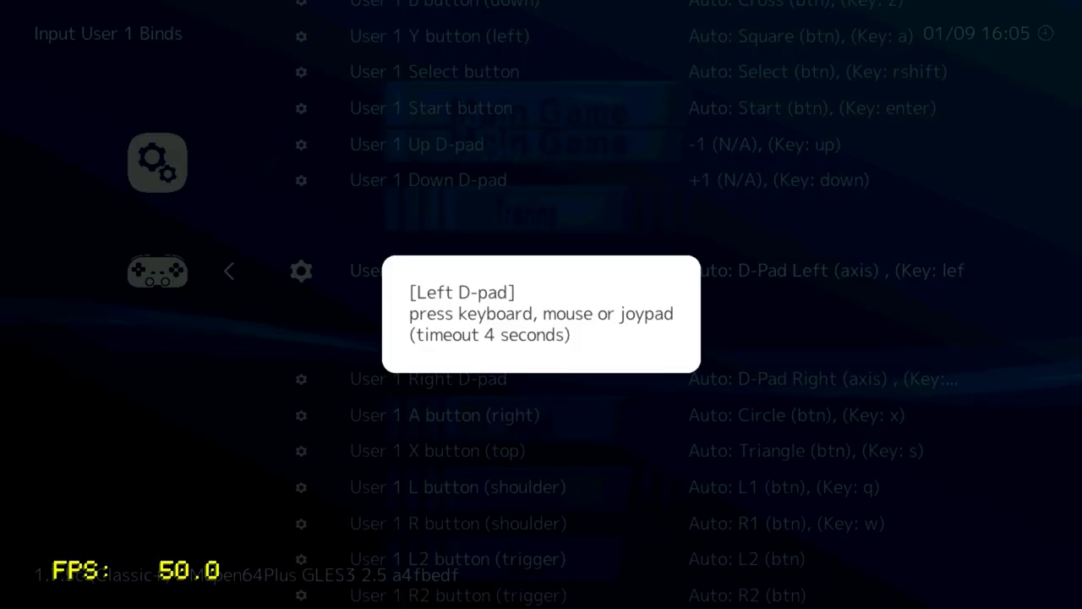
{"action": "key", "text": "Left"}
{"action": "key", "text": "Down"}
{"action": "key", "text": "Return"}
{"action": "key", "text": "Right"}
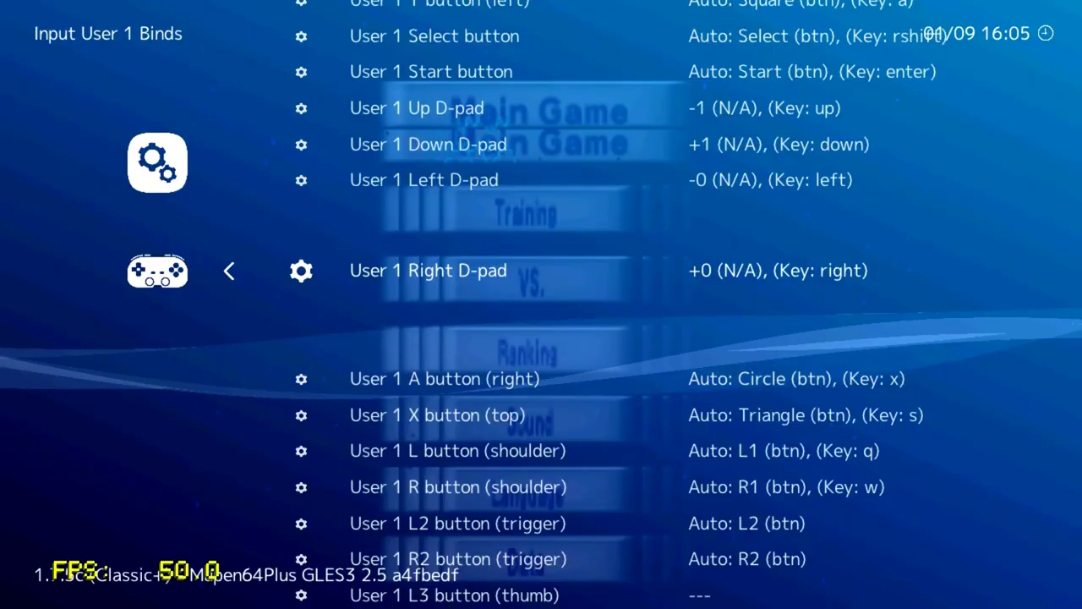
{"action": "key", "text": "BackSpace"}
{"action": "key", "text": "BackSpace"}
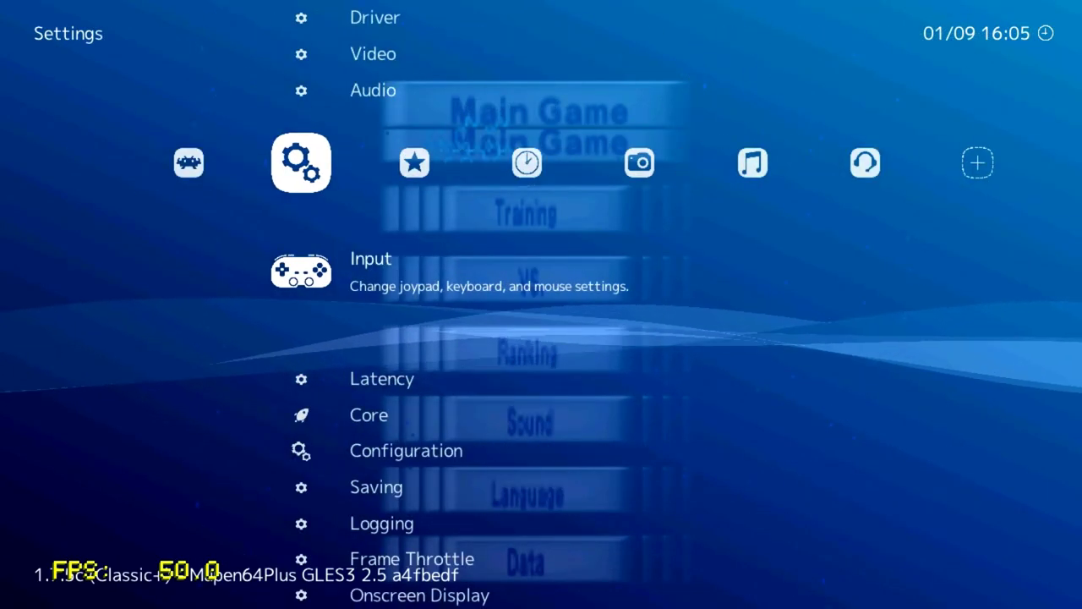
Step: Open the Star Fox 64 history entry and select Save Current Configuration under Configuration File
{"action": "key", "text": "Right"}
{"action": "key", "text": "Right"}
{"action": "key", "text": "Return"}
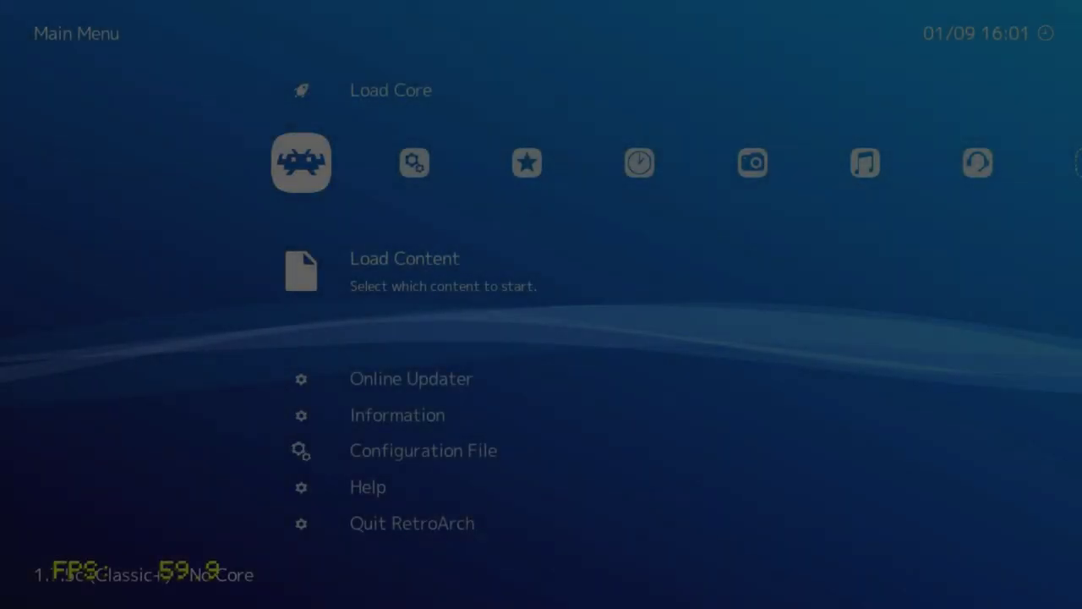
{"action": "key", "text": "Down"}
{"action": "key", "text": "Down"}
{"action": "key", "text": "Down"}
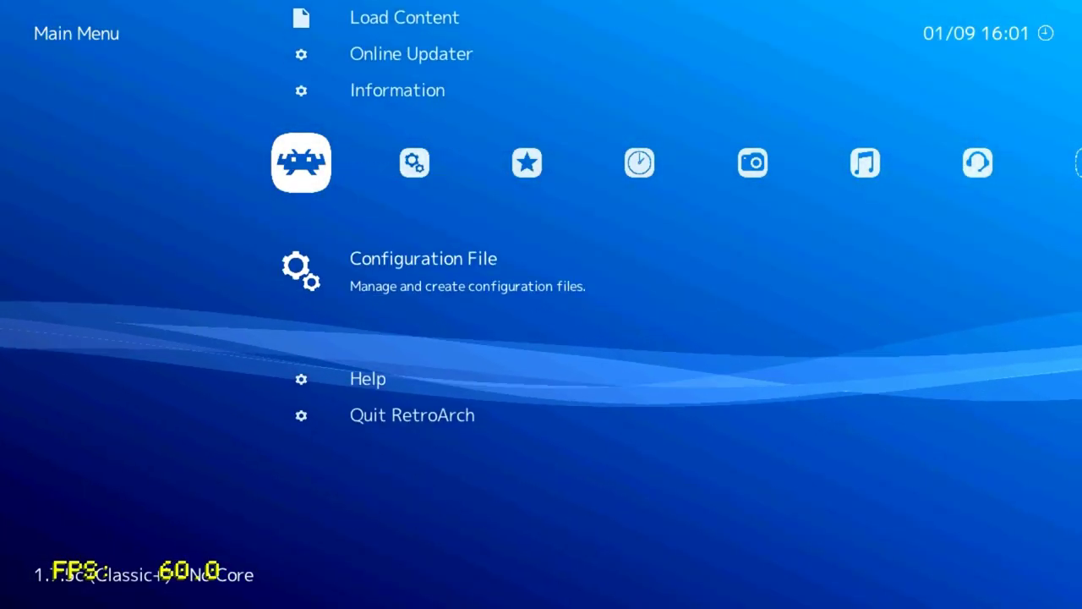
{"action": "key", "text": "Return"}
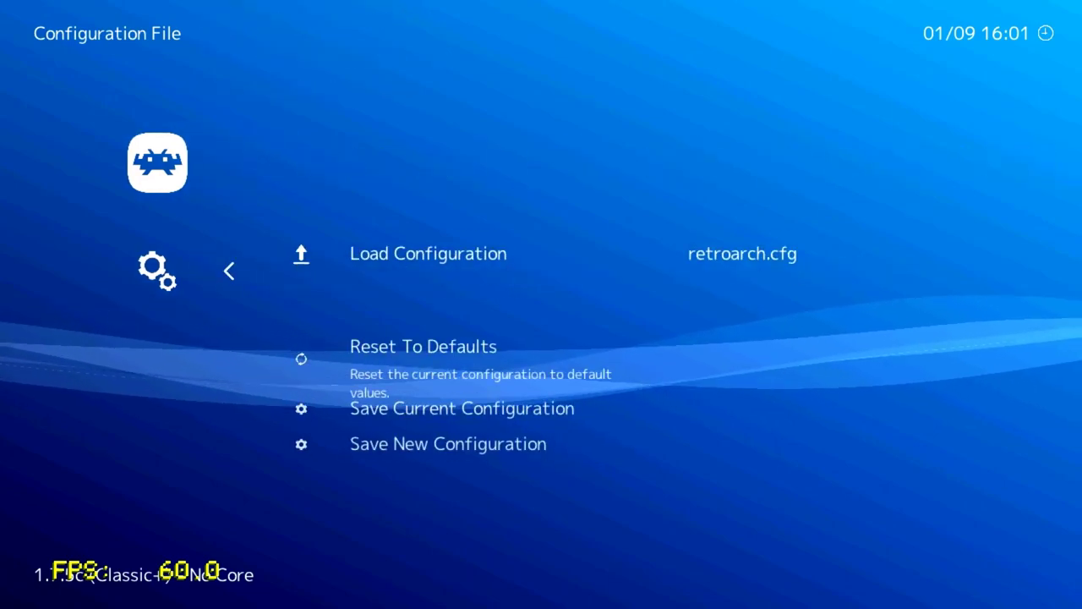
{"action": "key", "text": "Down"}
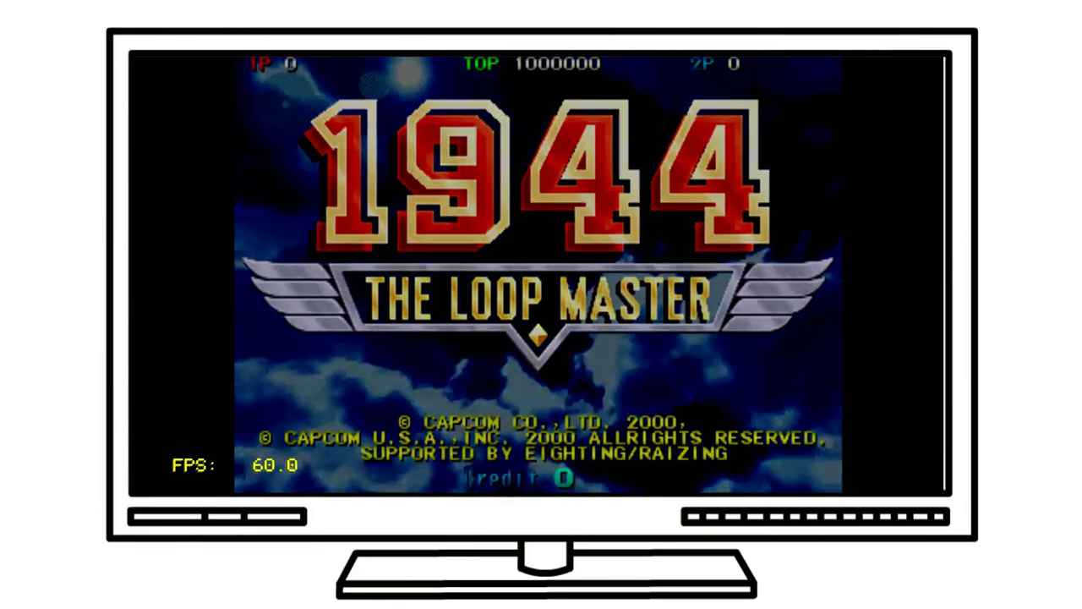
Step: Resume 1944 from the Quick Menu, then reopen the Quick Menu and select State Slot
{"action": "key", "text": "F1"}
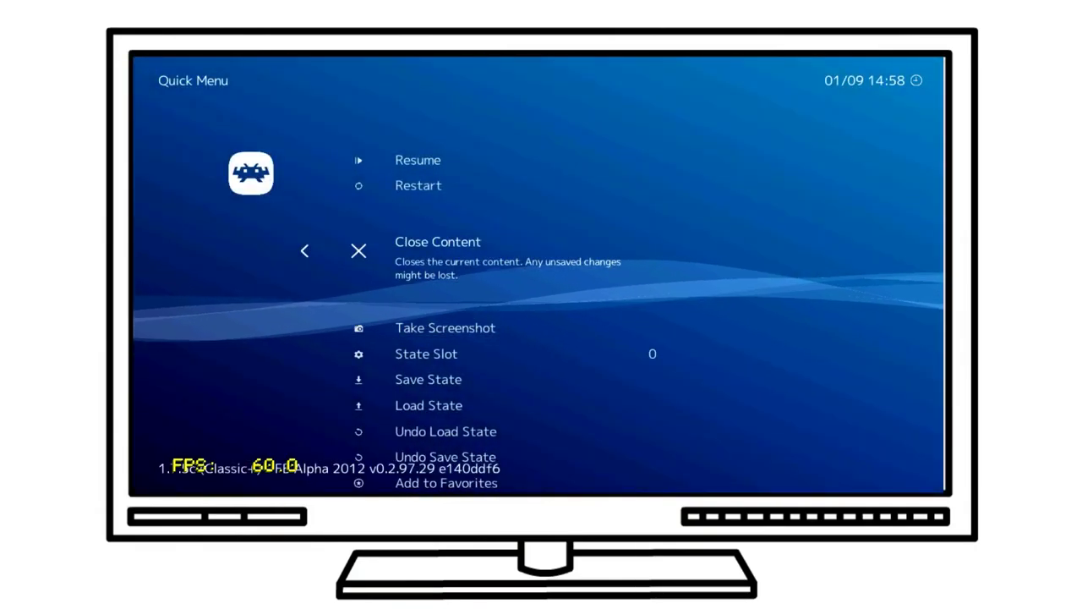
{"action": "key", "text": "Up"}
{"action": "key", "text": "Up"}
{"action": "key", "text": "Return"}
{"action": "key", "text": "F1"}
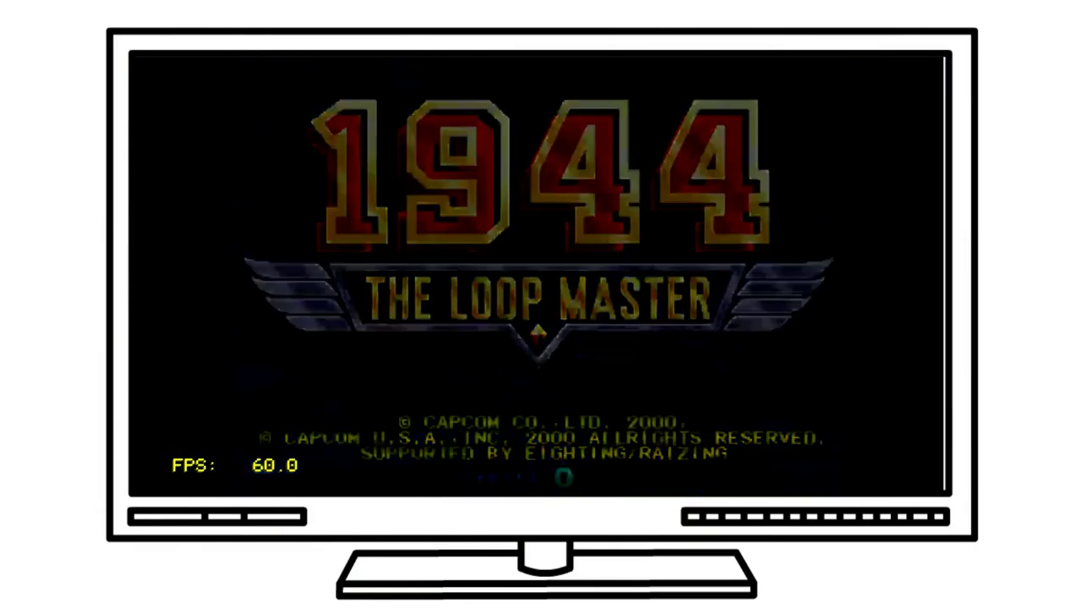
{"action": "key", "text": "Down"}
{"action": "key", "text": "Down"}
{"action": "key", "text": "Down"}
{"action": "key", "text": "Down"}
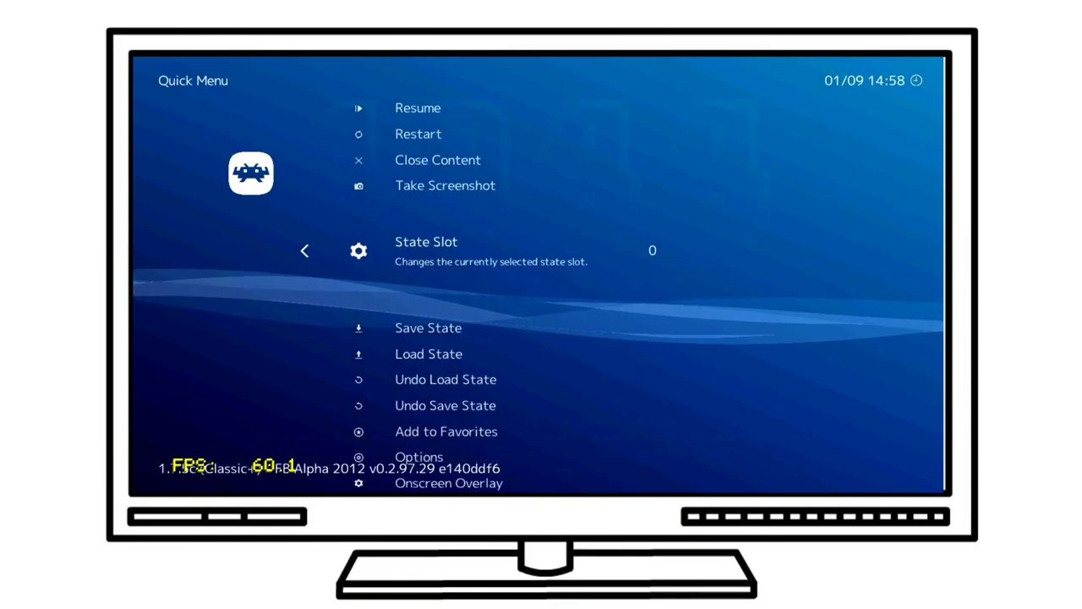